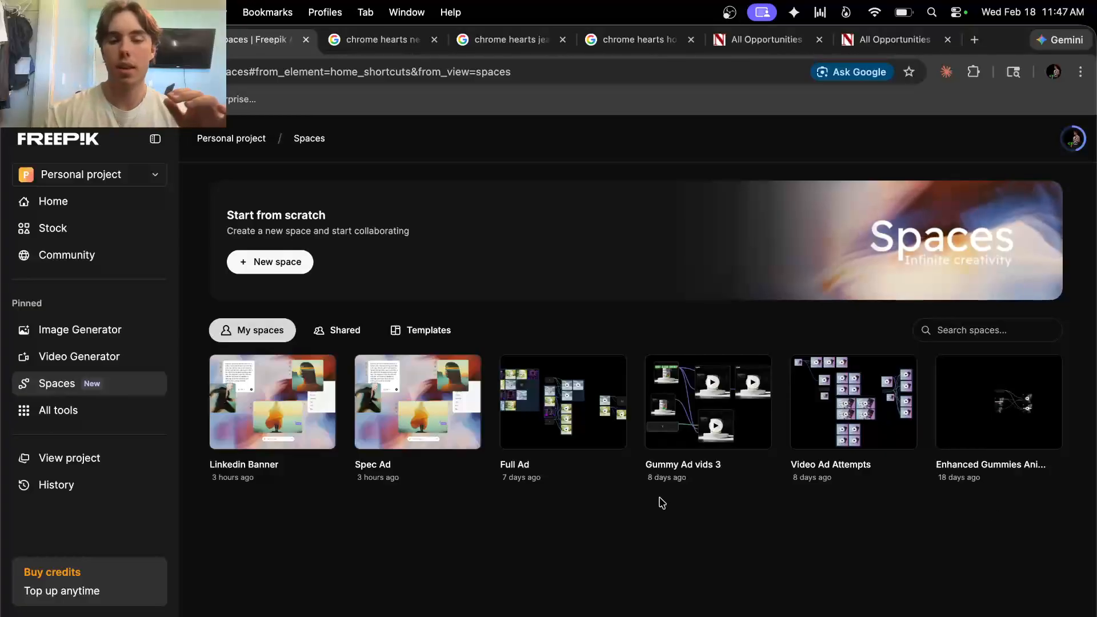
Open the Full Ad space from the My spaces list
left_click(549, 437)
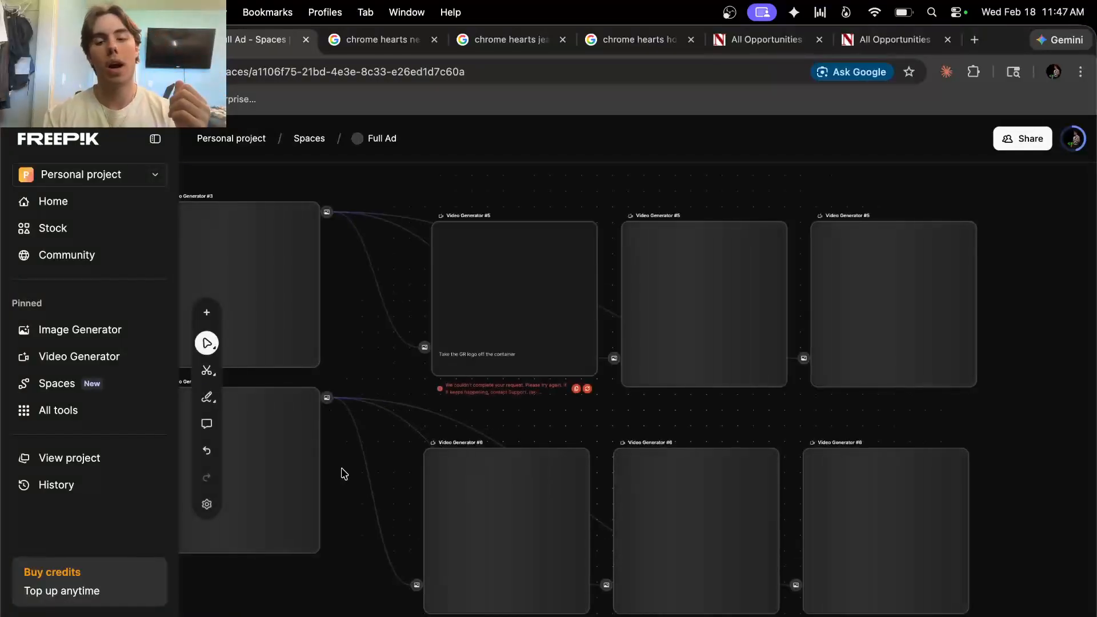
Pan around the Full Ad canvas to look over the GR Fuel jar image grid and input nodes
scroll(341, 469, "left", 13)
scroll(342, 470, "up", 2)
scroll(342, 470, "left", 20)
scroll(342, 469, "up", 5)
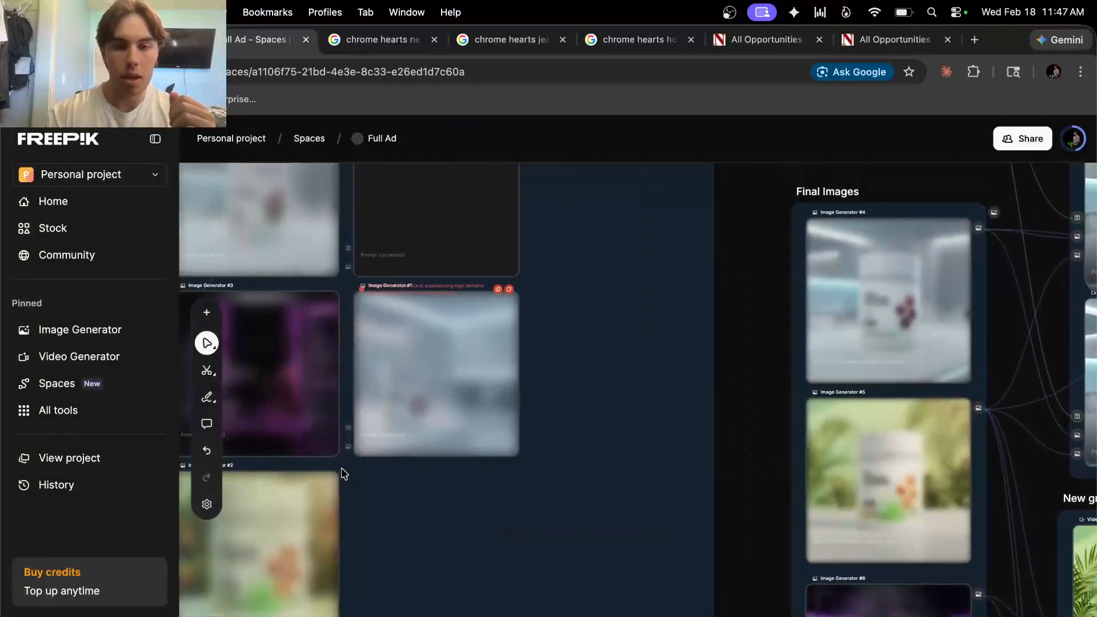
scroll(342, 469, "down", 5)
scroll(342, 474, "down", 4)
scroll(342, 474, "right", 2)
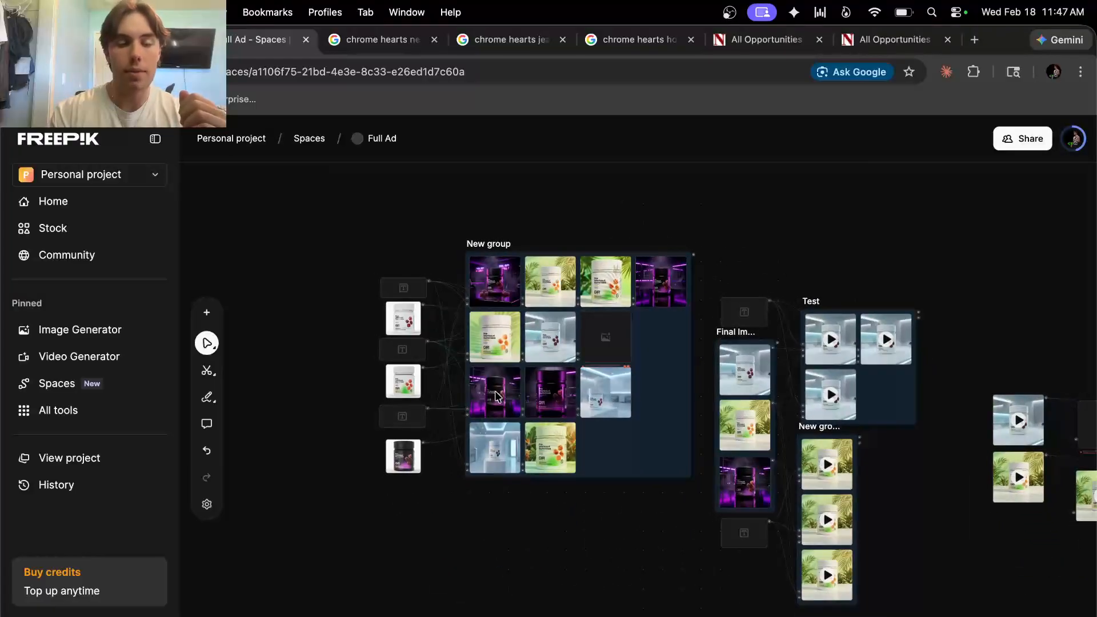
scroll(497, 396, "left", 5)
scroll(497, 396, "up", 1)
scroll(497, 396, "up", 6)
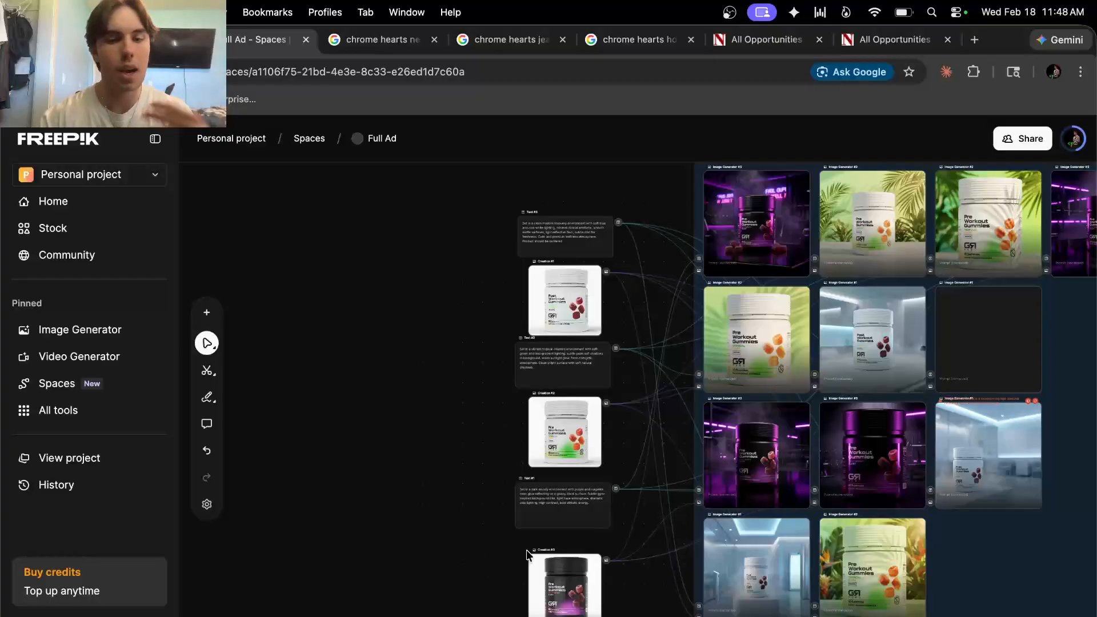
scroll(587, 483, "down", 3)
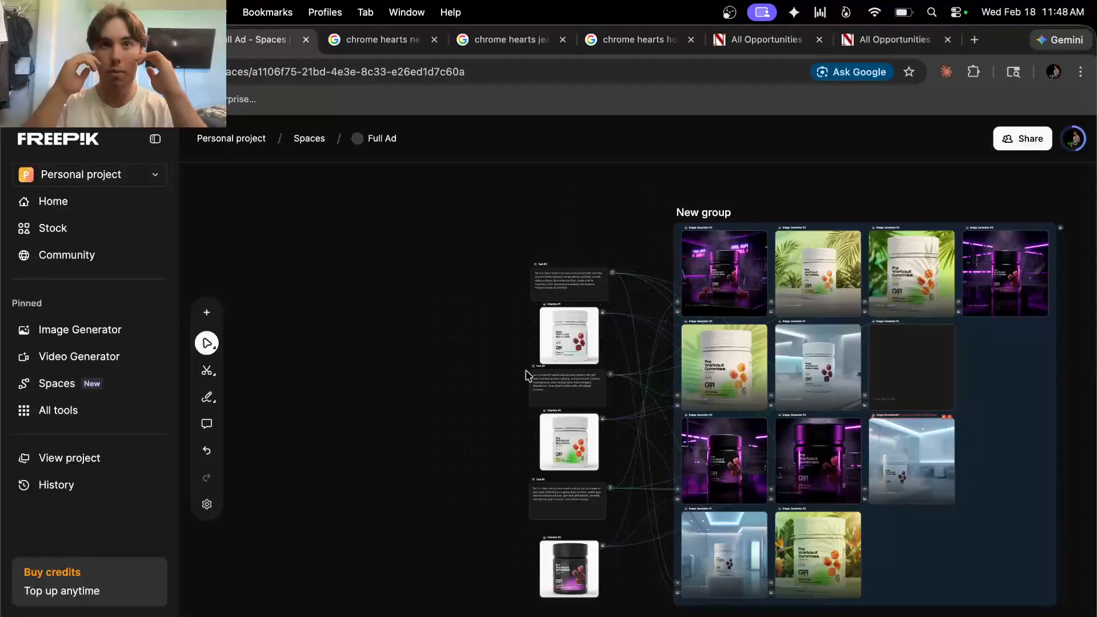
scroll(607, 337, "up", 5)
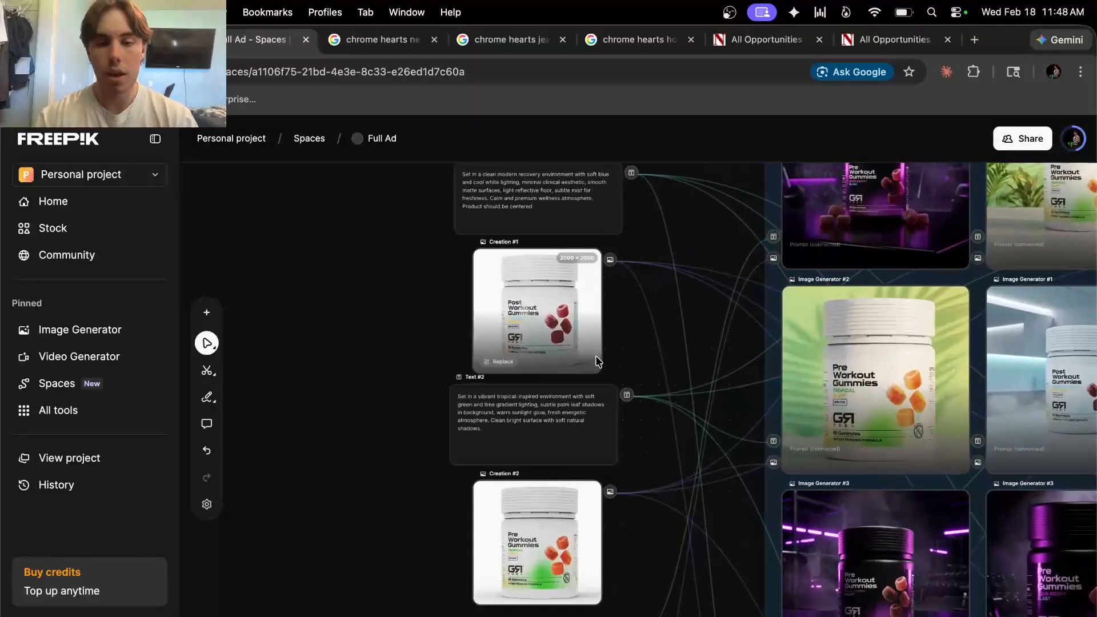
scroll(537, 344, "down", 3)
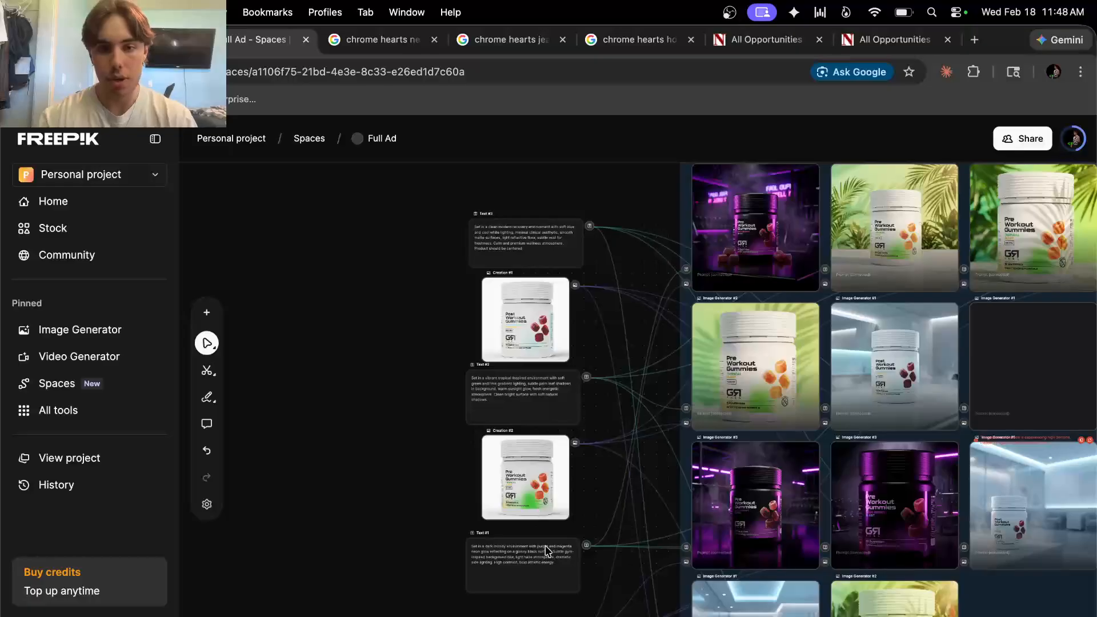
scroll(557, 551, "down", 4)
scroll(566, 557, "up", 3)
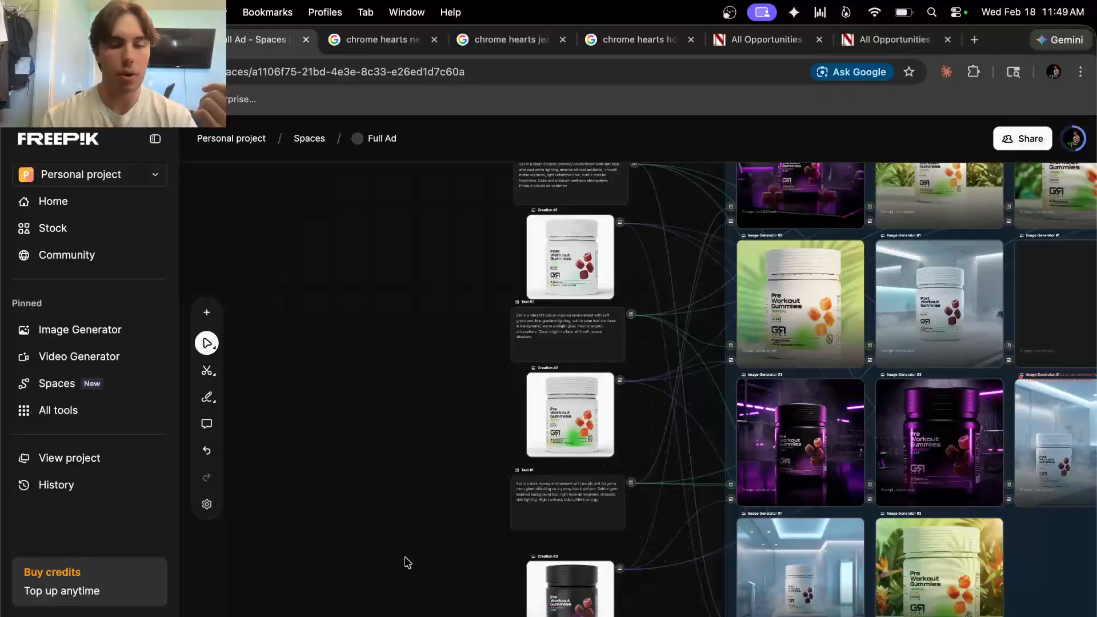
scroll(533, 455, "down", 3)
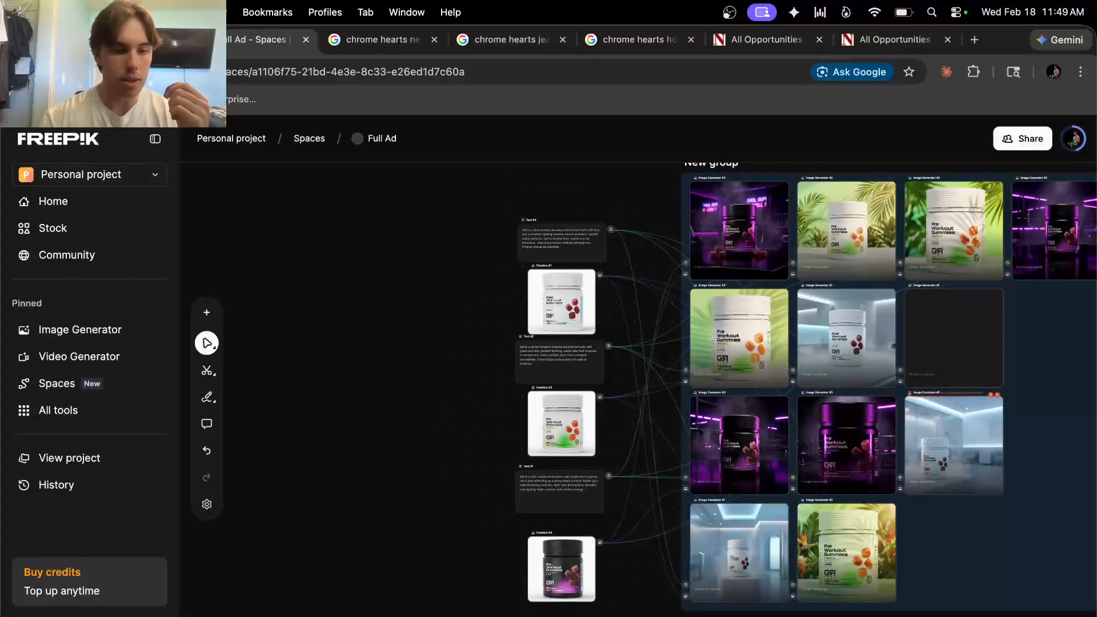
Launch ChatGPT from Spotlight and open the GenHQ Prompting Assistant GPT
key("F4")
type("ch")
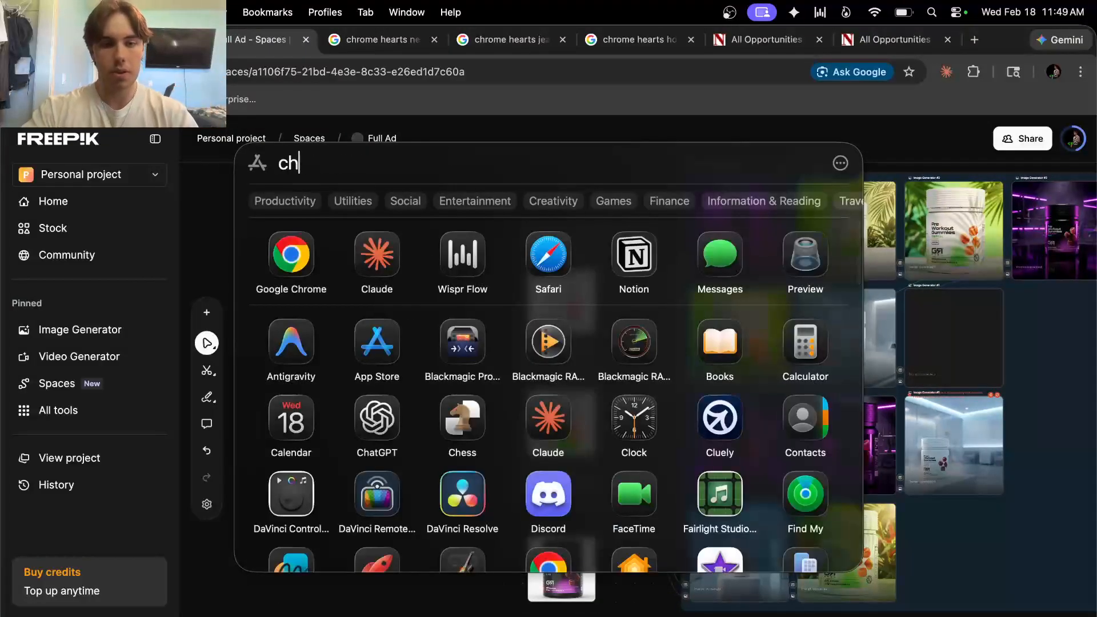
left_click(424, 236)
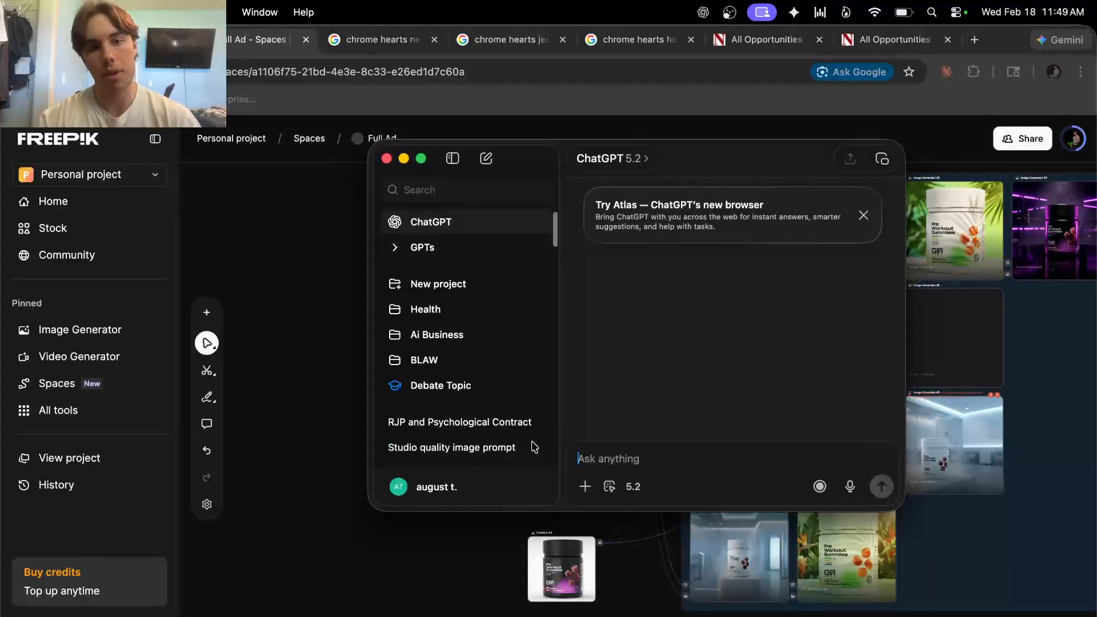
left_click(464, 247)
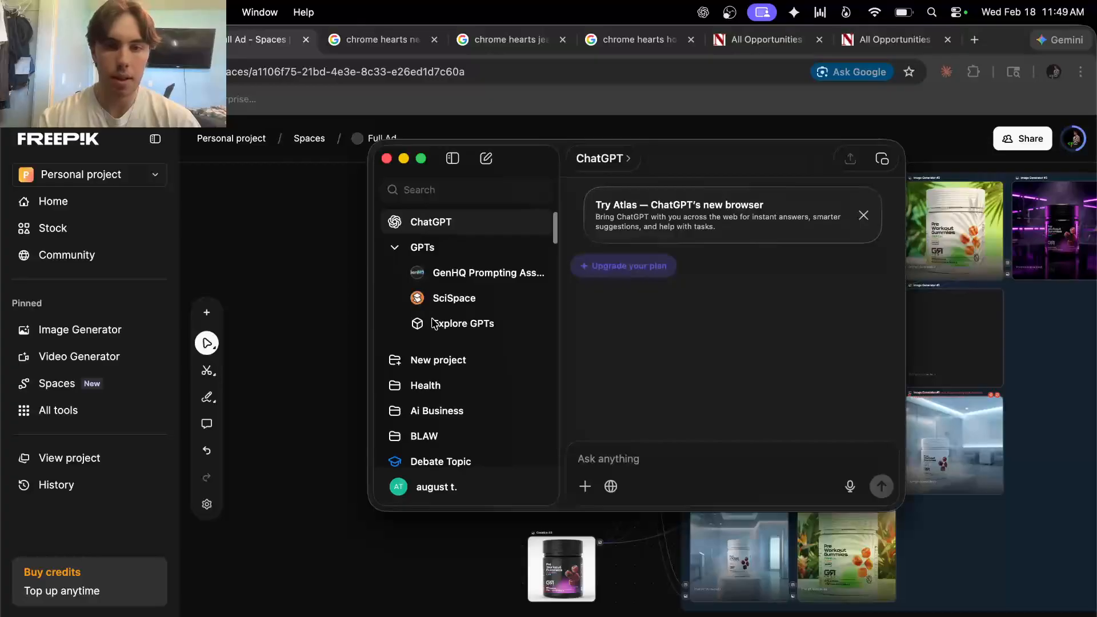
left_click(453, 271)
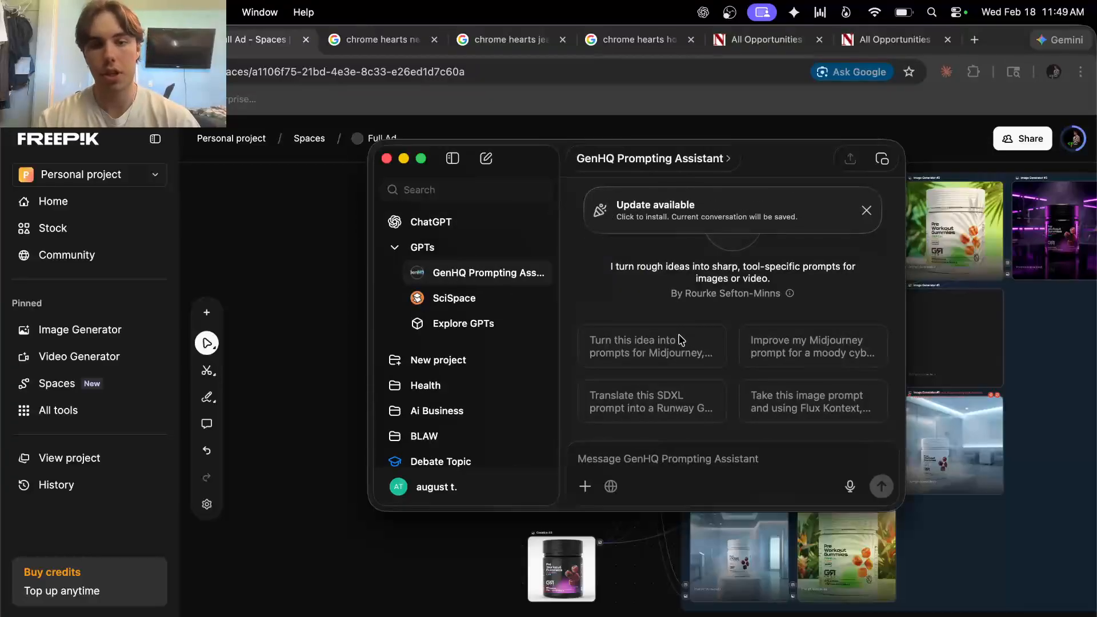
Open the 'Studio quality image prompt' chat, dismiss the update notice, and go full screen
scroll(474, 393, "down", 10)
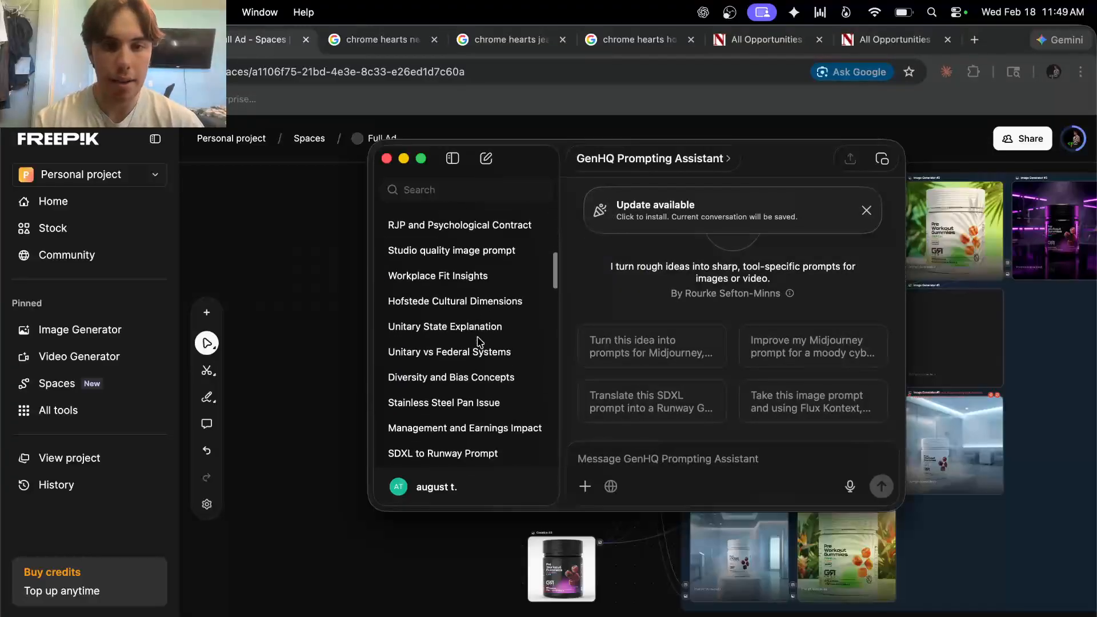
scroll(479, 341, "up", 2)
left_click(461, 317)
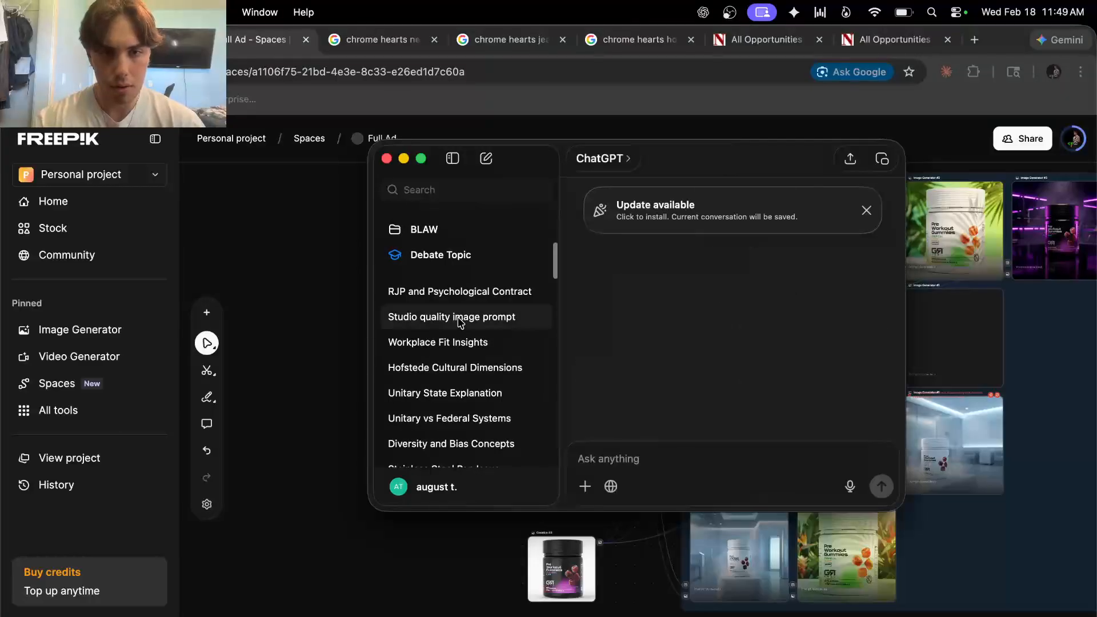
left_click(866, 212)
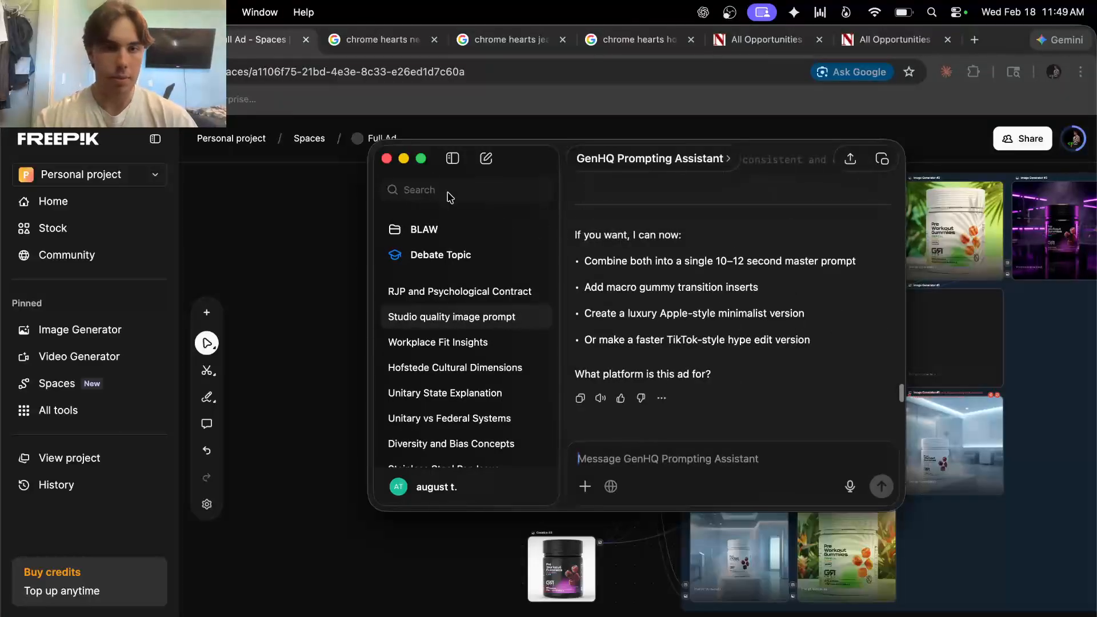
left_click(421, 158)
Scroll through the assistant's reply to review the GR Fuel per-flavor environment prompts
scroll(526, 327, "up", 15)
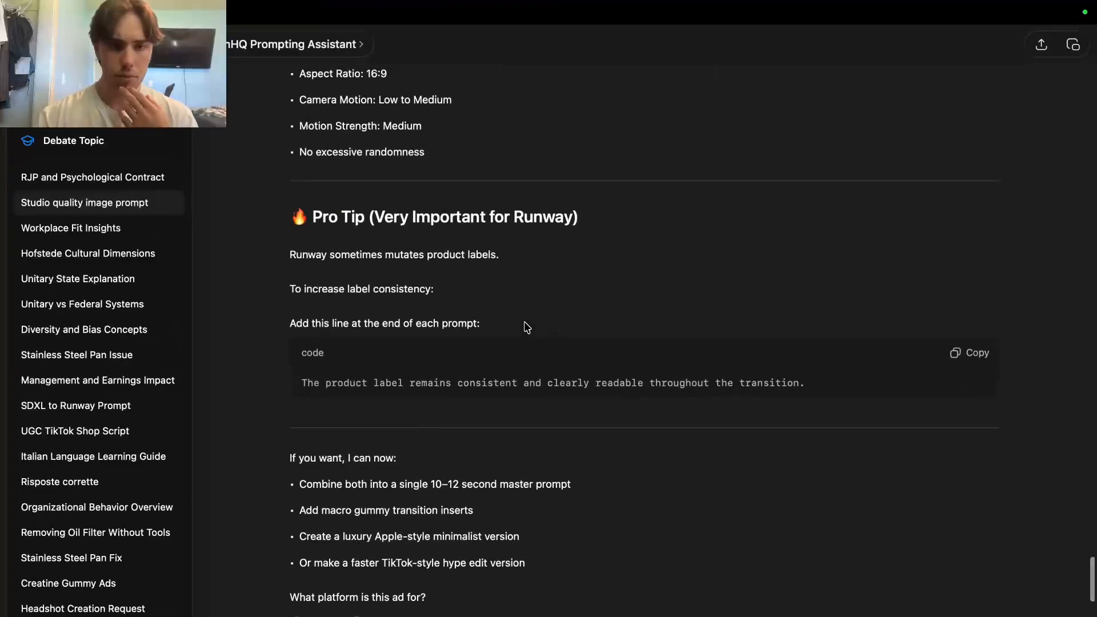
scroll(527, 327, "up", 15)
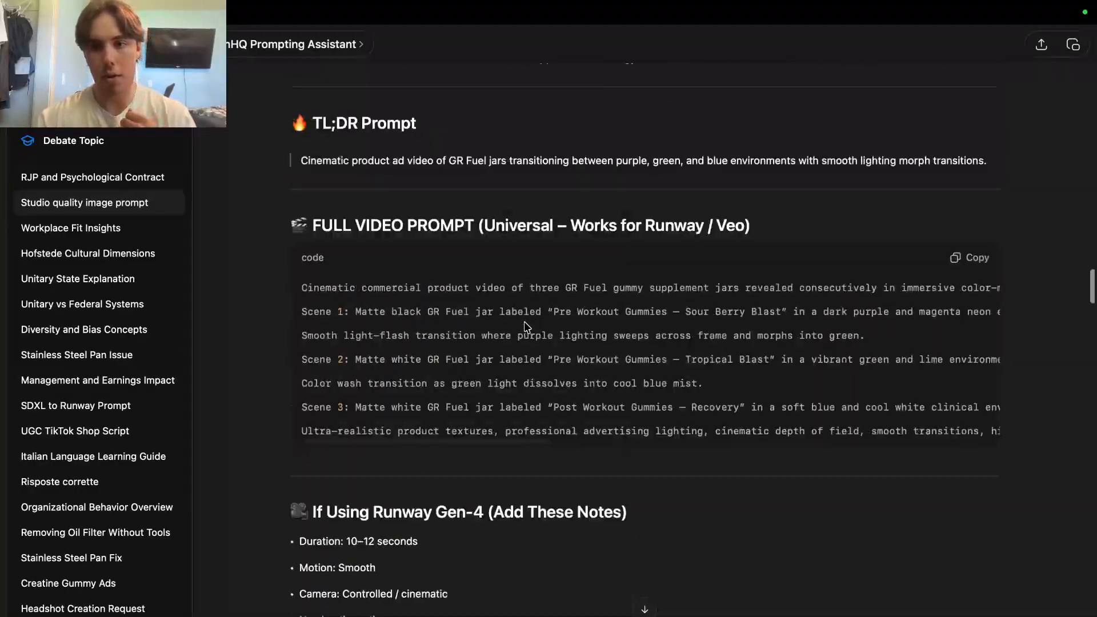
scroll(527, 327, "up", 15)
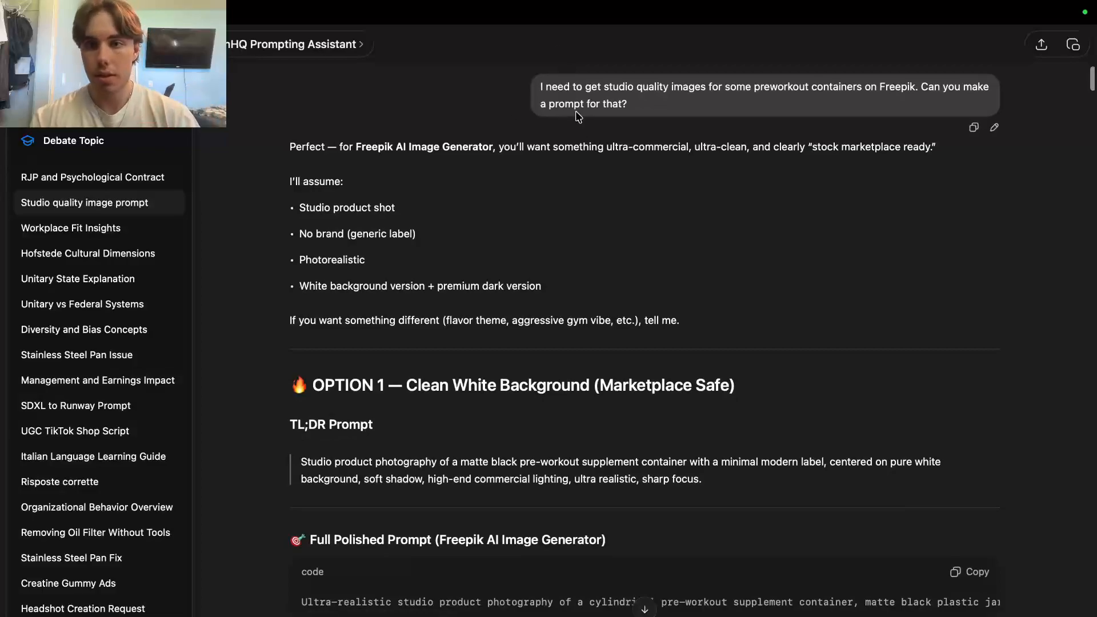
scroll(655, 277, "down", 3)
scroll(655, 277, "down", 15)
scroll(656, 276, "down", 15)
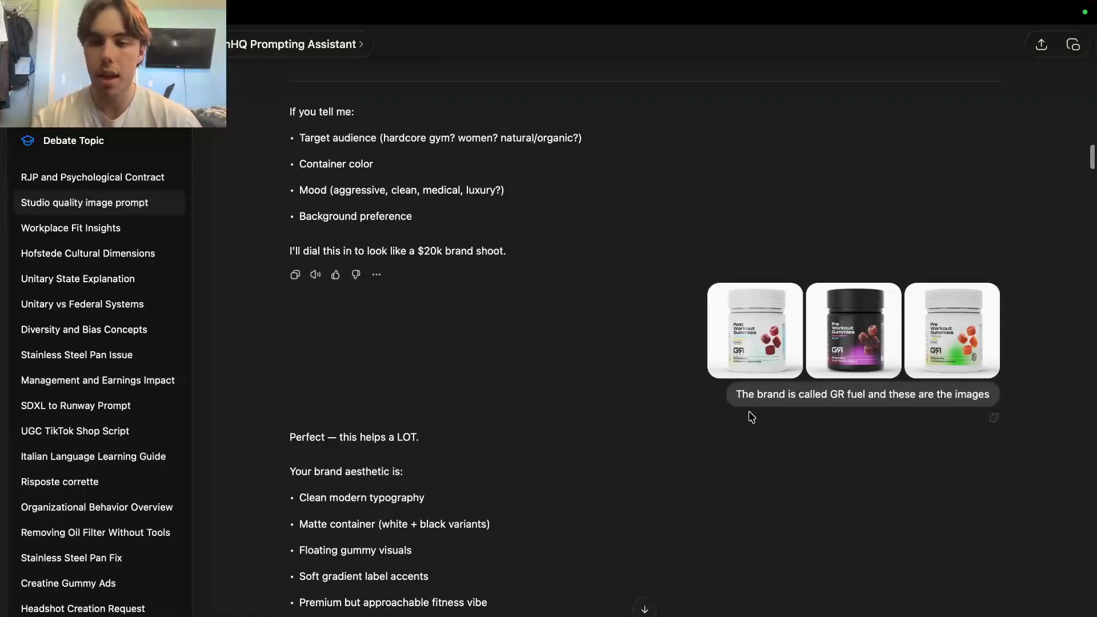
scroll(431, 426, "down", 4)
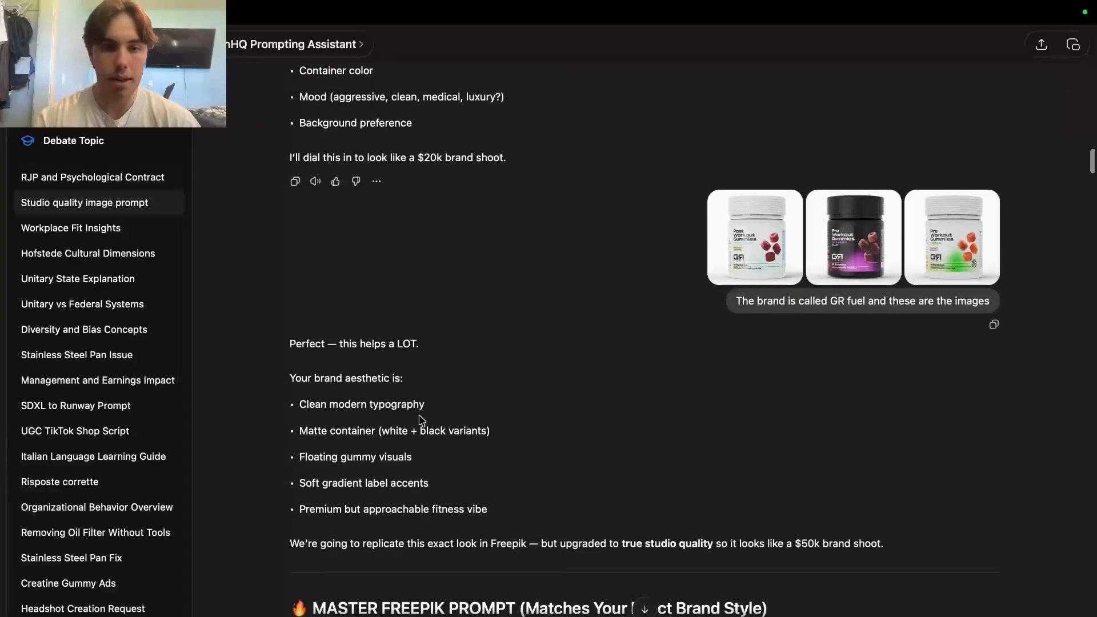
scroll(385, 540, "down", 3)
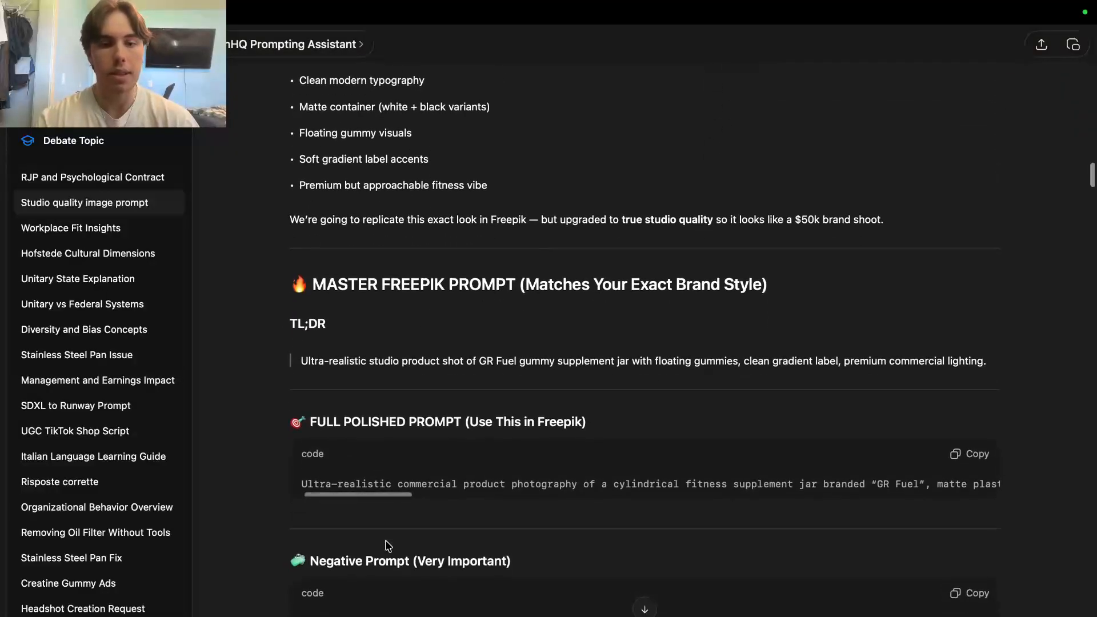
scroll(506, 451, "down", 5)
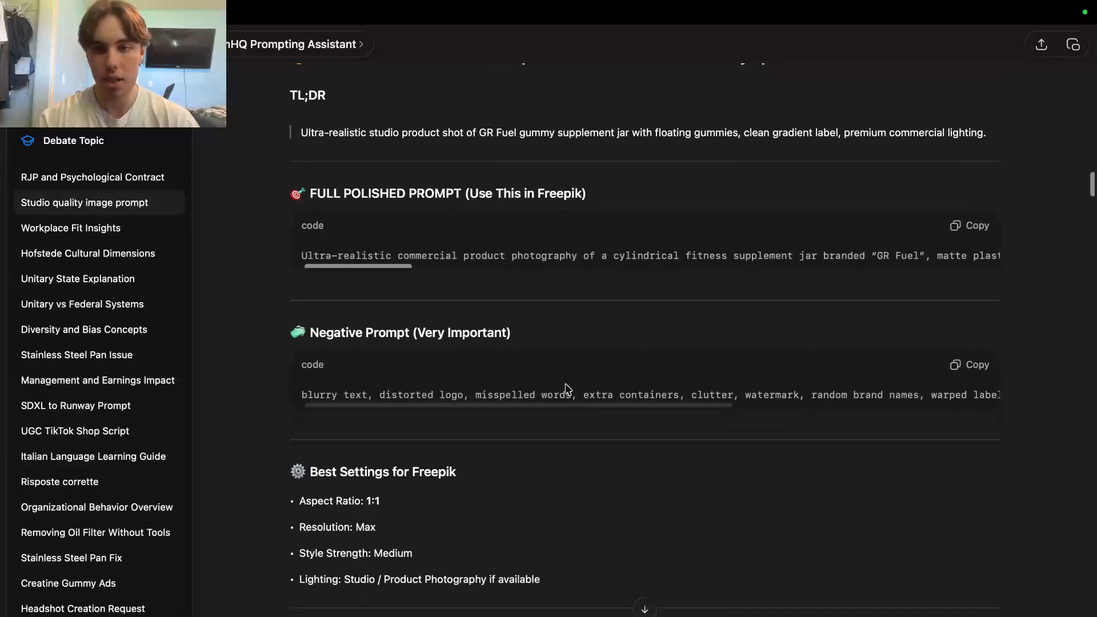
scroll(594, 500, "down", 1)
scroll(596, 501, "down", 7)
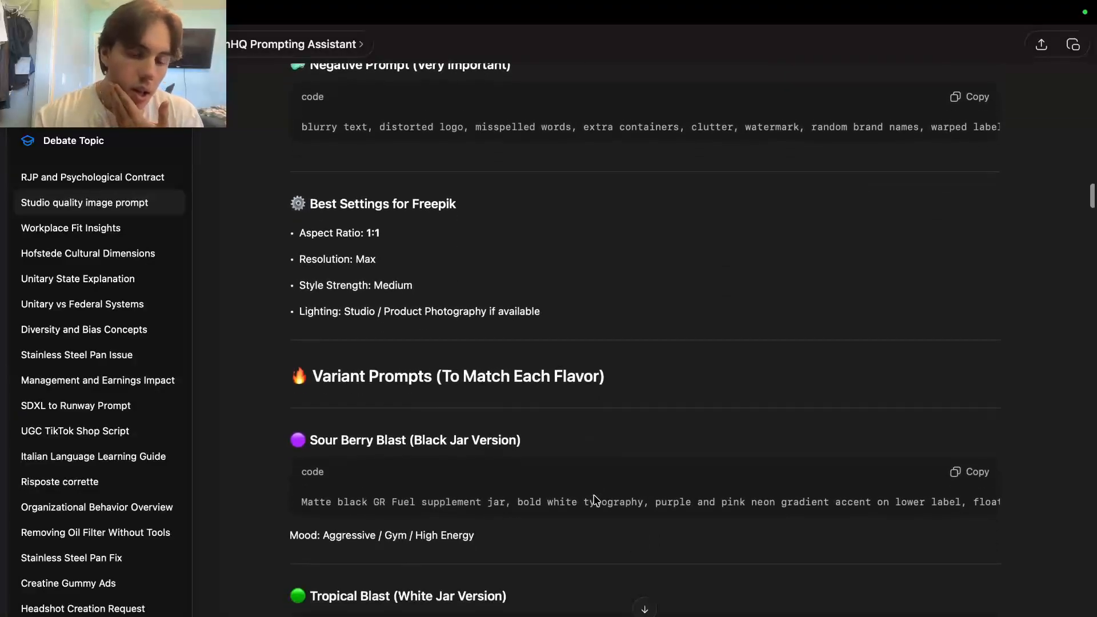
scroll(596, 501, "down", 14)
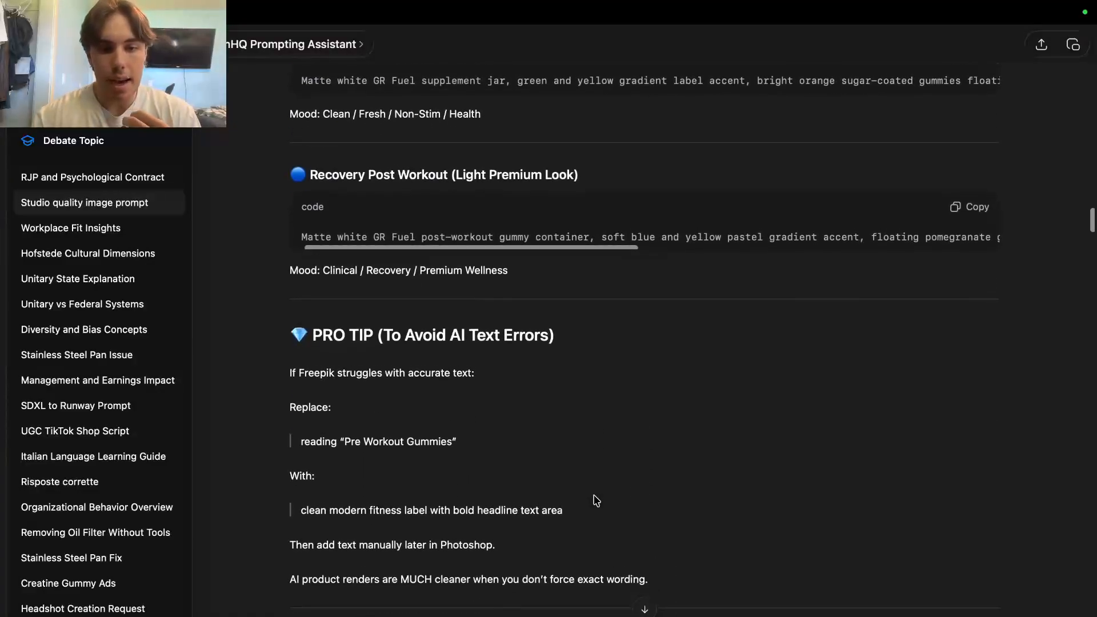
Read down to the Sour Berry Blast prompt, then take ChatGPT out of full screen
mouse_move(855, 435)
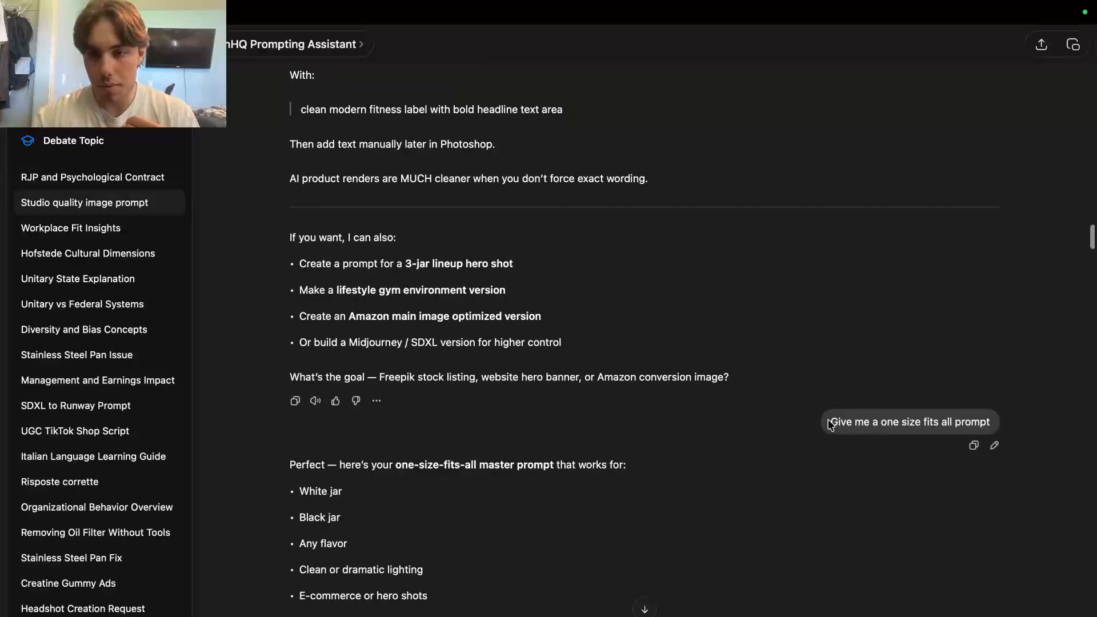
scroll(745, 478, "down", 8)
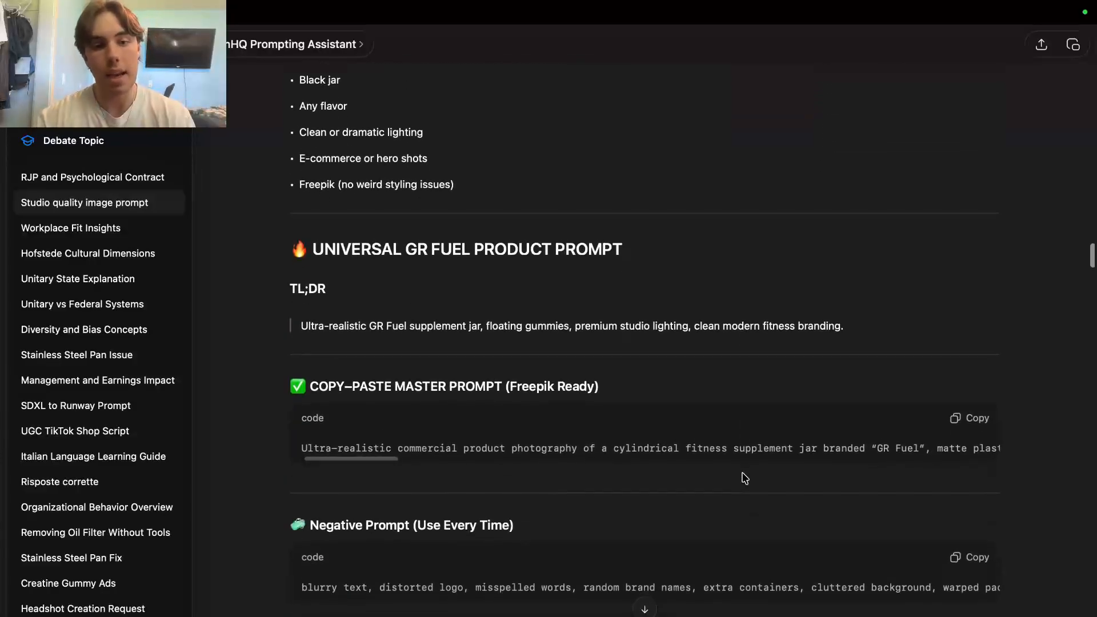
scroll(744, 478, "down", 9)
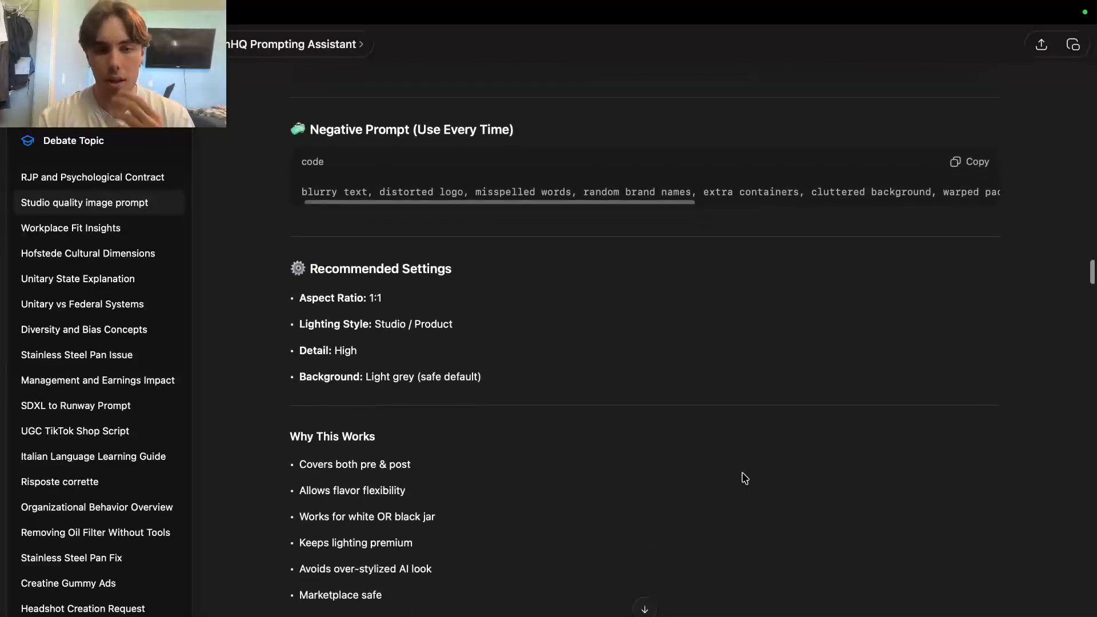
scroll(744, 478, "down", 4)
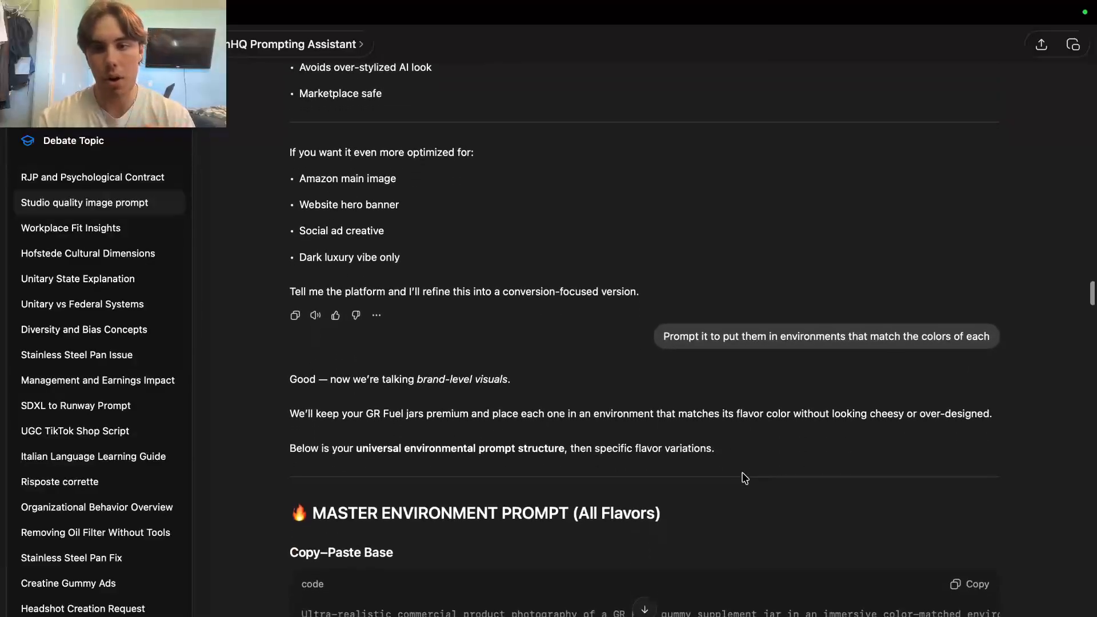
scroll(744, 478, "down", 10)
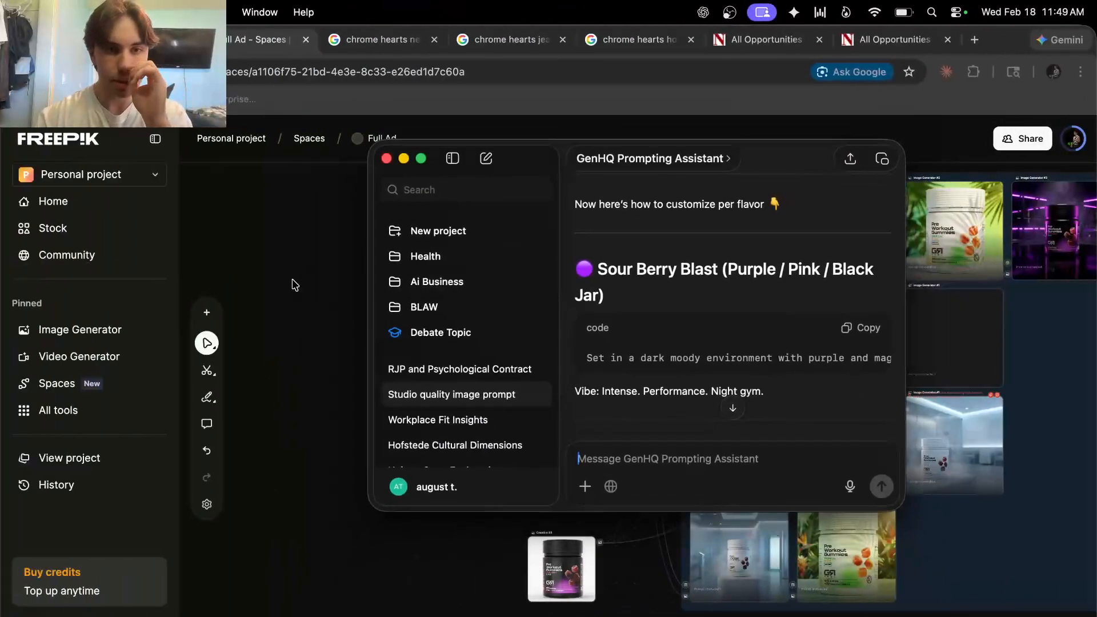
left_click(312, 313)
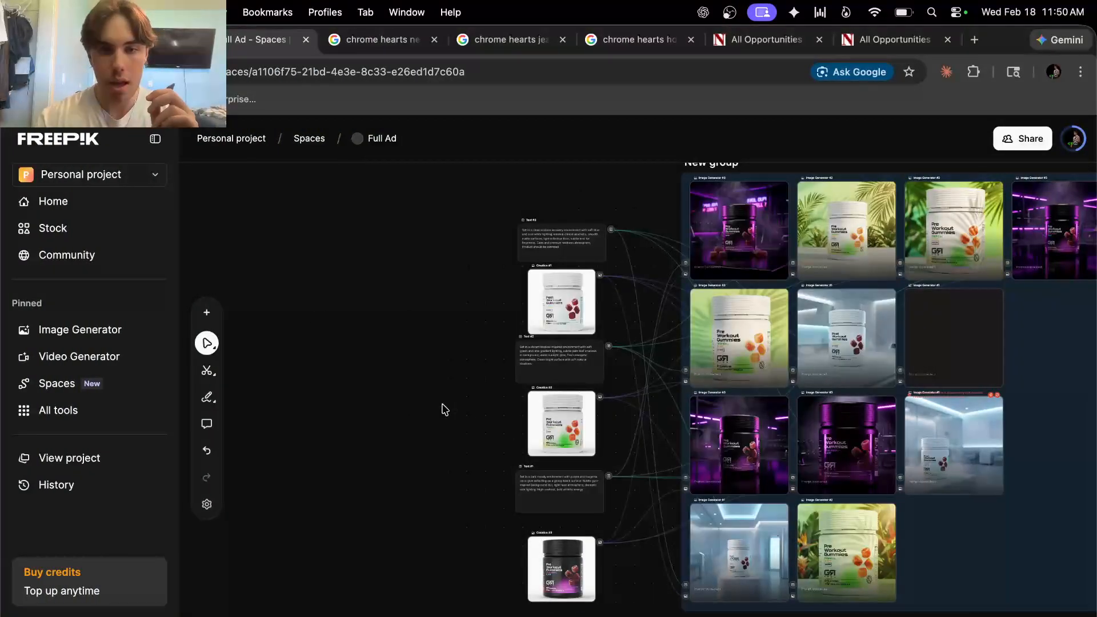
scroll(444, 410, "up", 5)
scroll(672, 458, "down", 3)
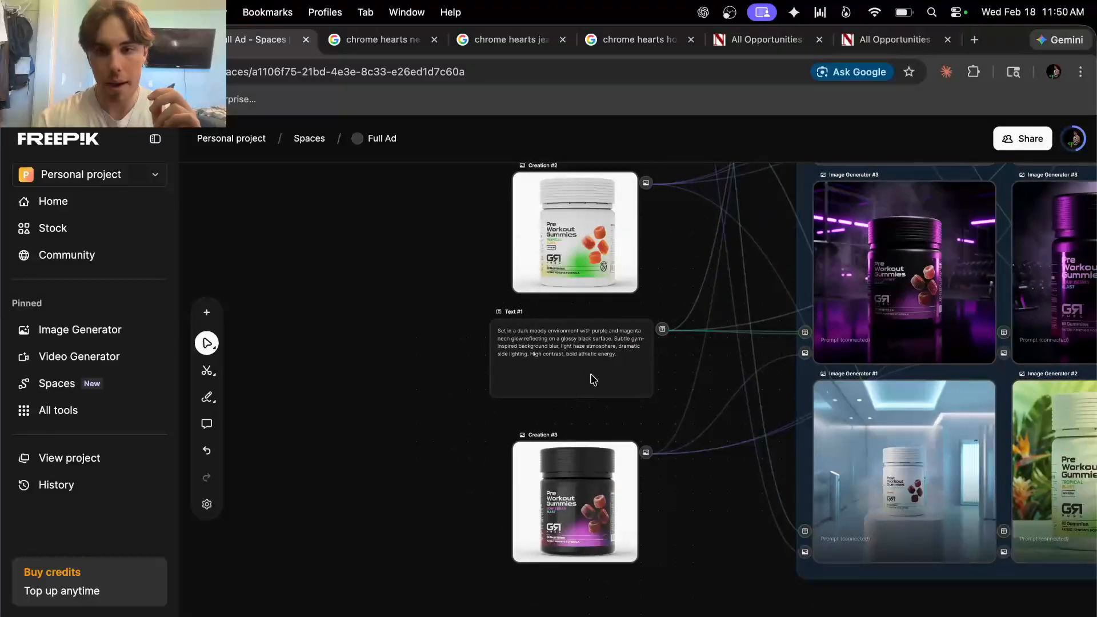
scroll(569, 399, "up", 5)
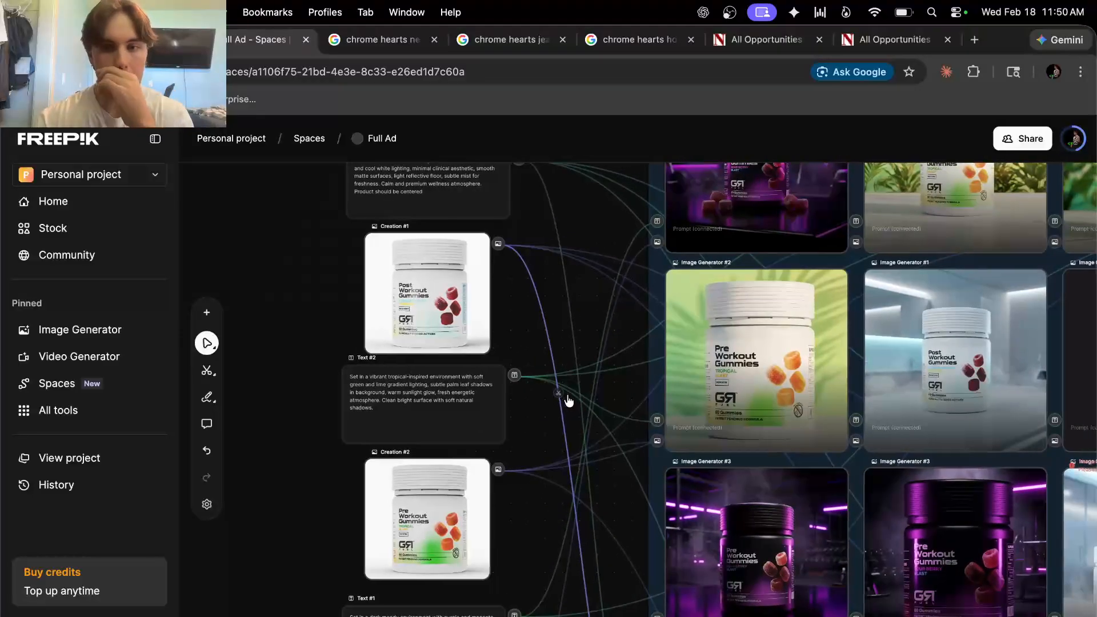
scroll(567, 394, "down", 5)
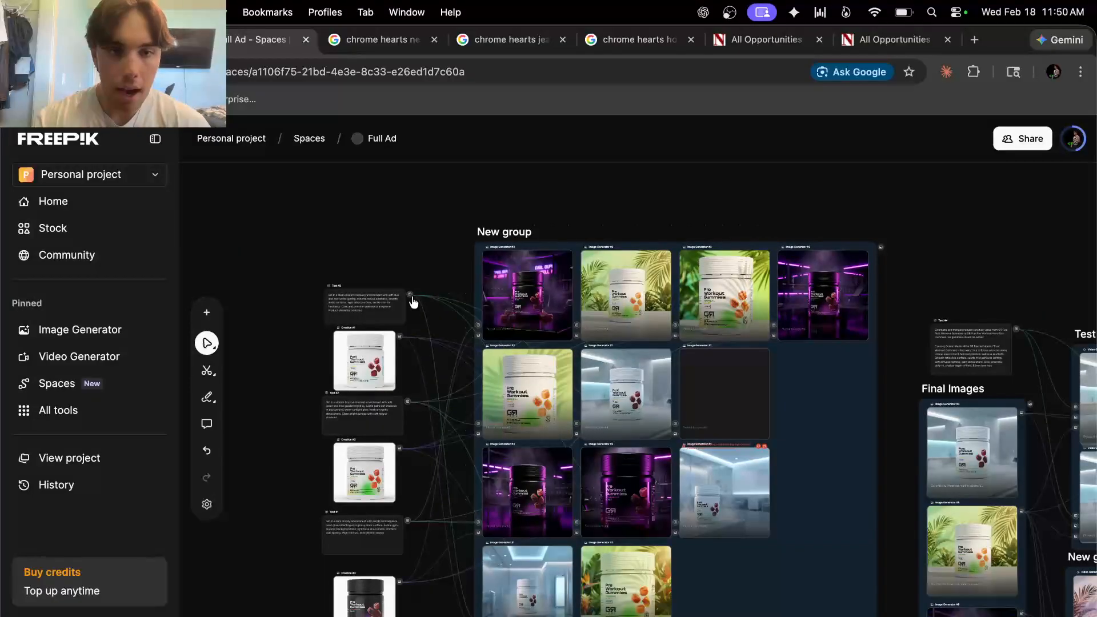
scroll(414, 302, "up", 3)
left_click_drag(409, 294, 500, 289)
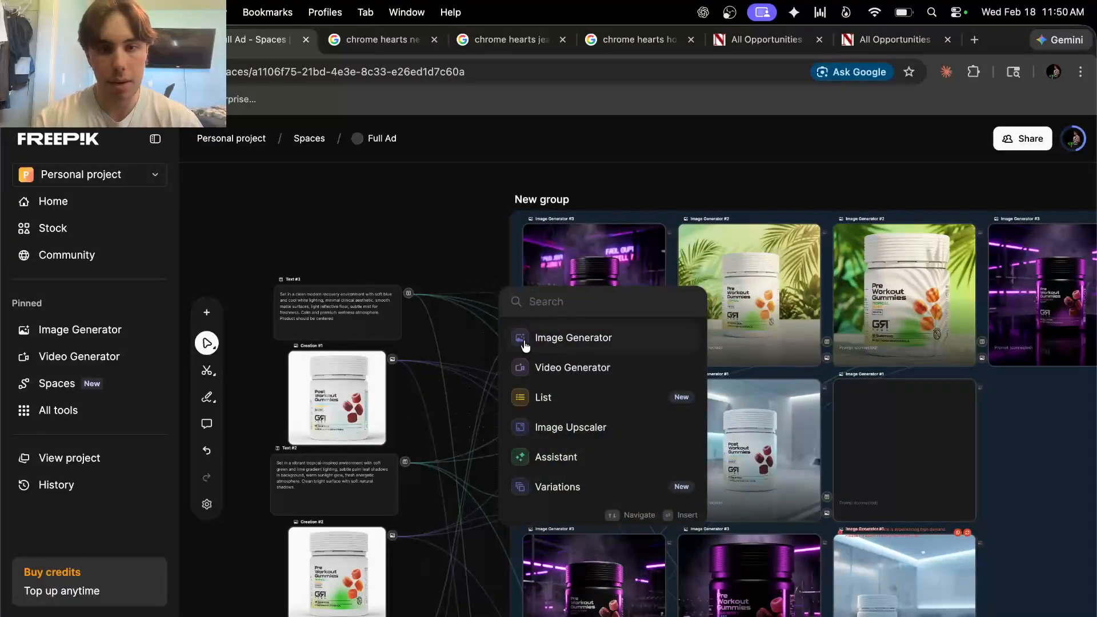
left_click(438, 266)
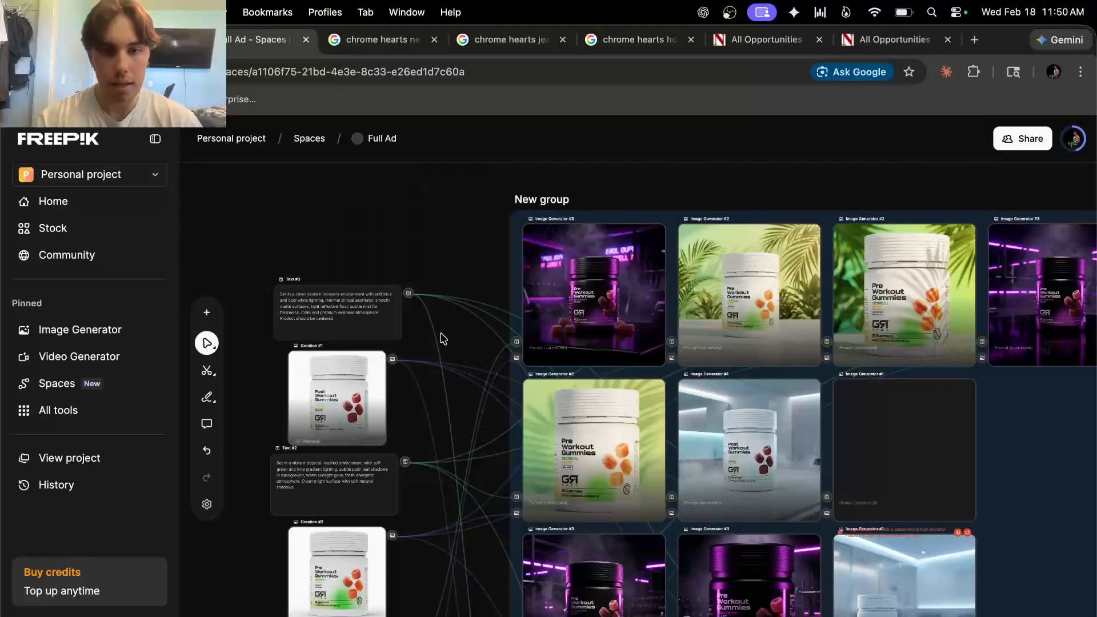
scroll(557, 346, "up", 5)
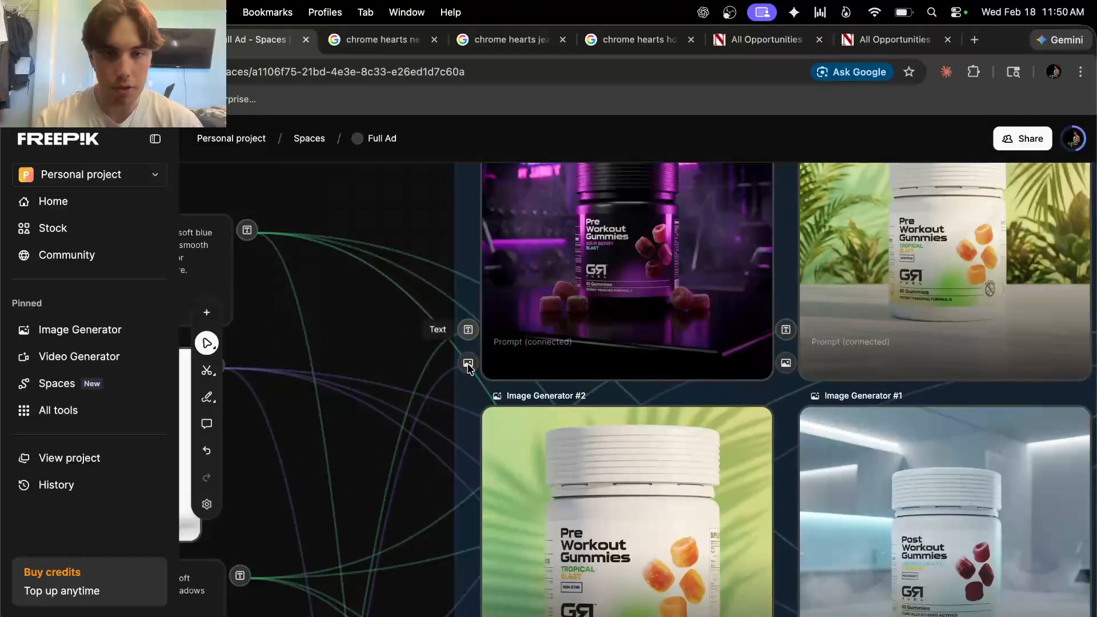
scroll(537, 339, "down", 3)
scroll(713, 289, "down", 4)
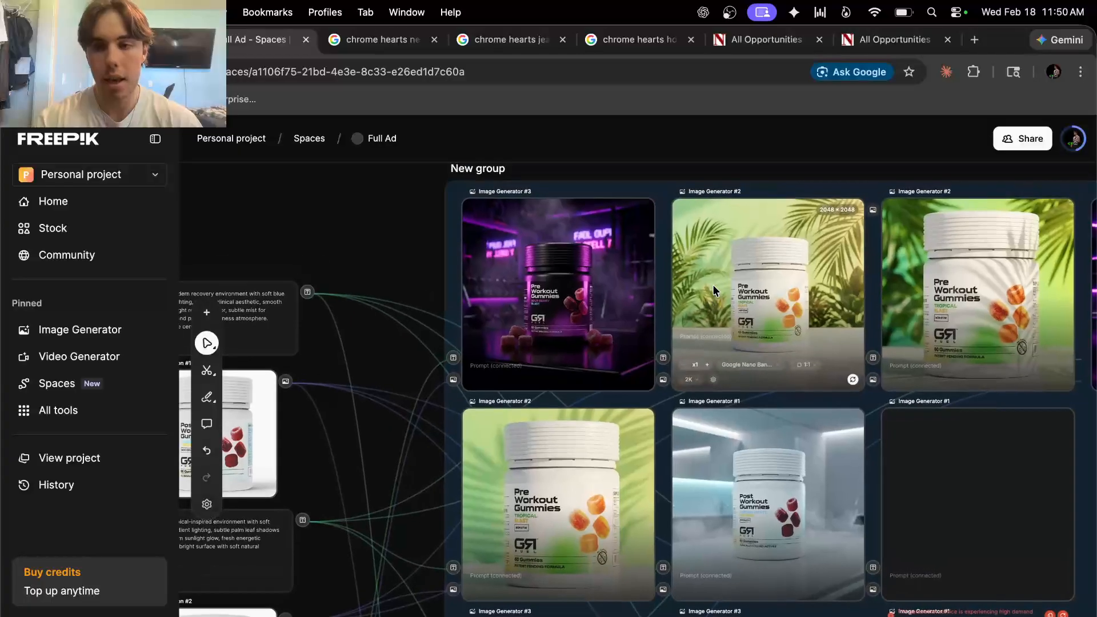
left_click(732, 307)
scroll(725, 303, "up", 3)
scroll(703, 294, "down", 1)
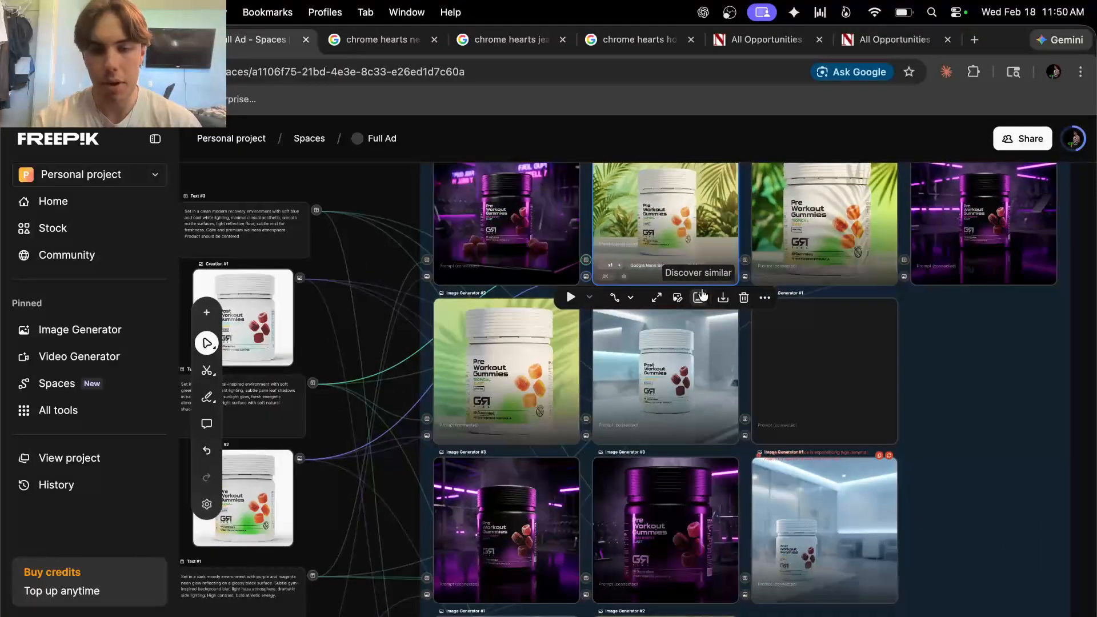
scroll(712, 329, "up", 3)
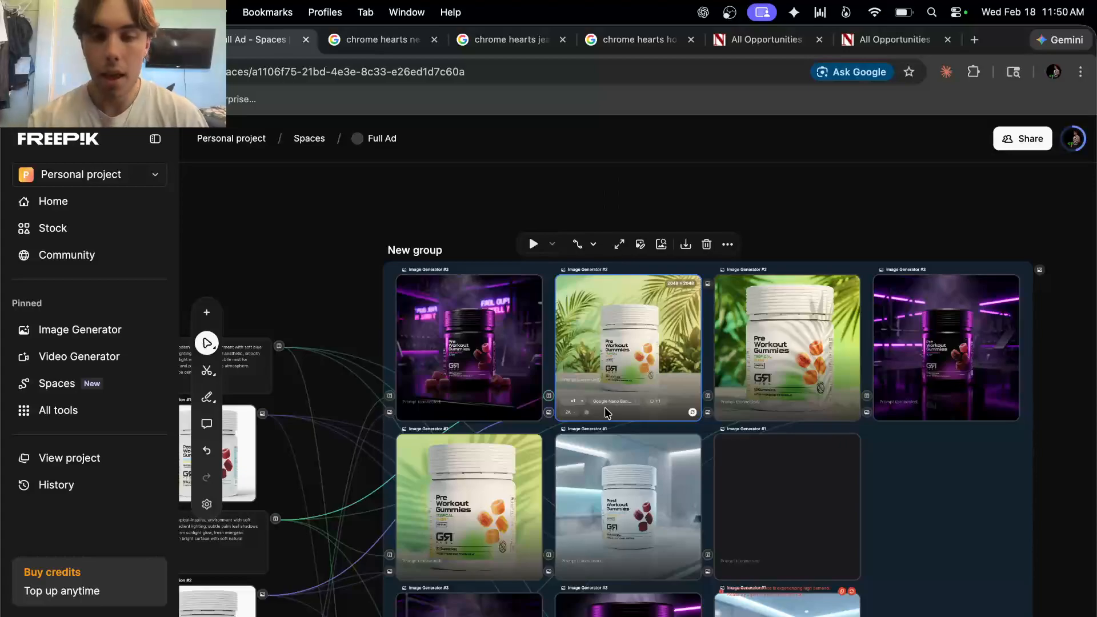
scroll(523, 384, "down", 2)
scroll(705, 424, "down", 10)
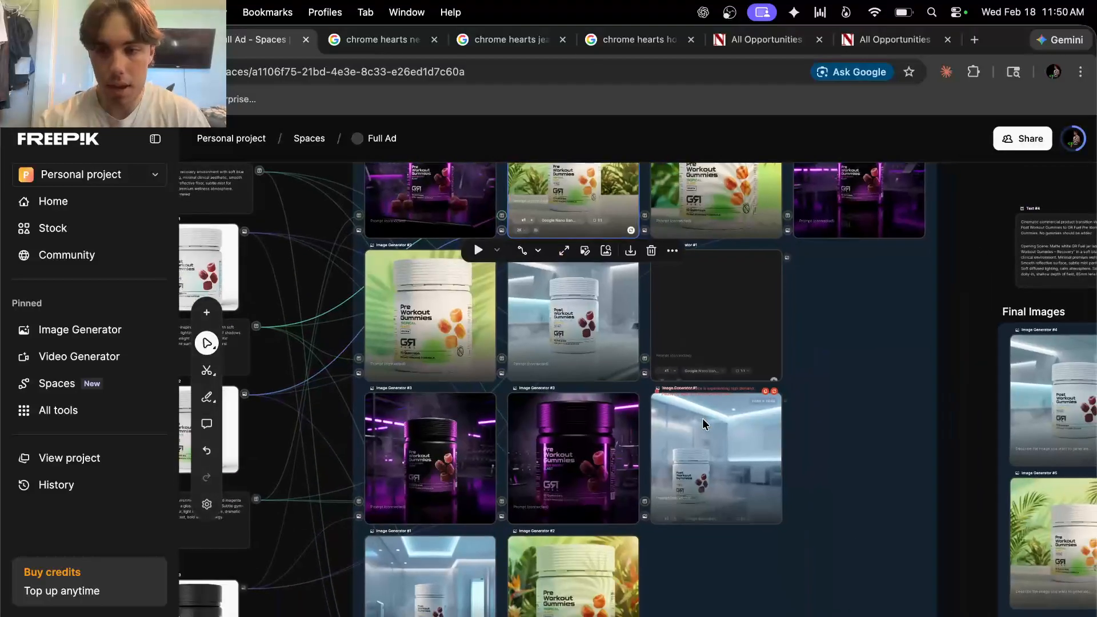
scroll(705, 424, "right", 10)
scroll(705, 424, "up", 5)
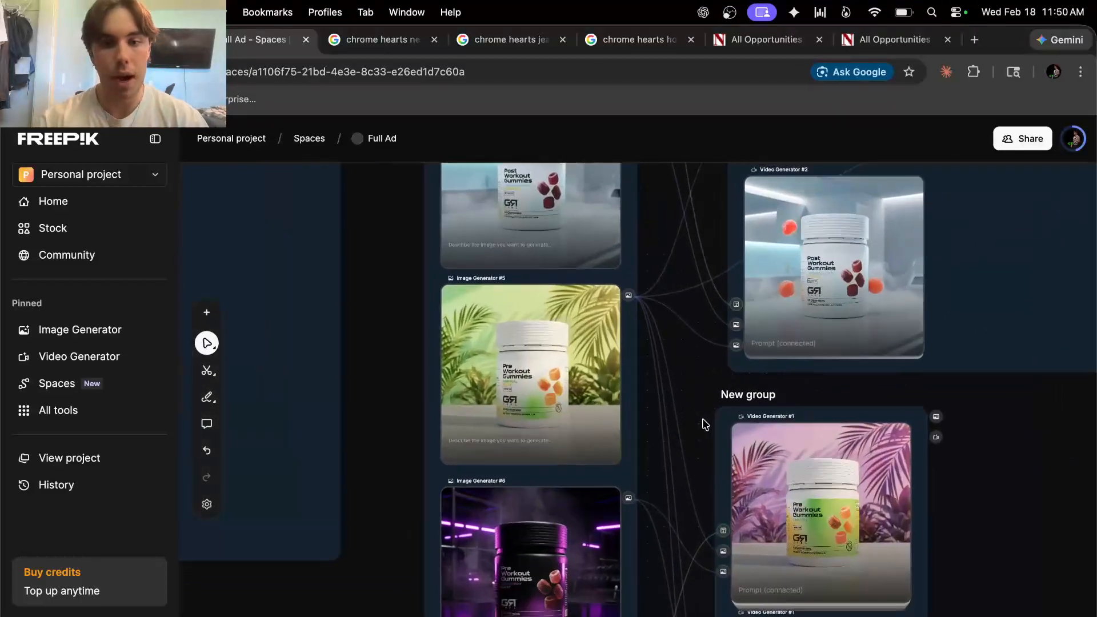
scroll(705, 424, "down", 8)
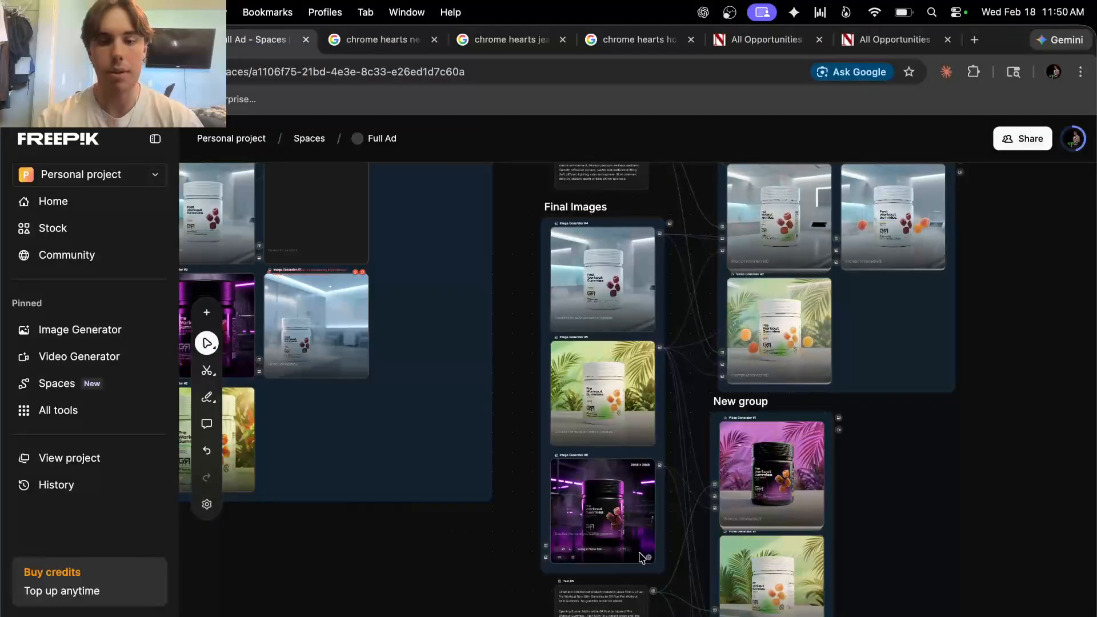
scroll(640, 558, "down", 3)
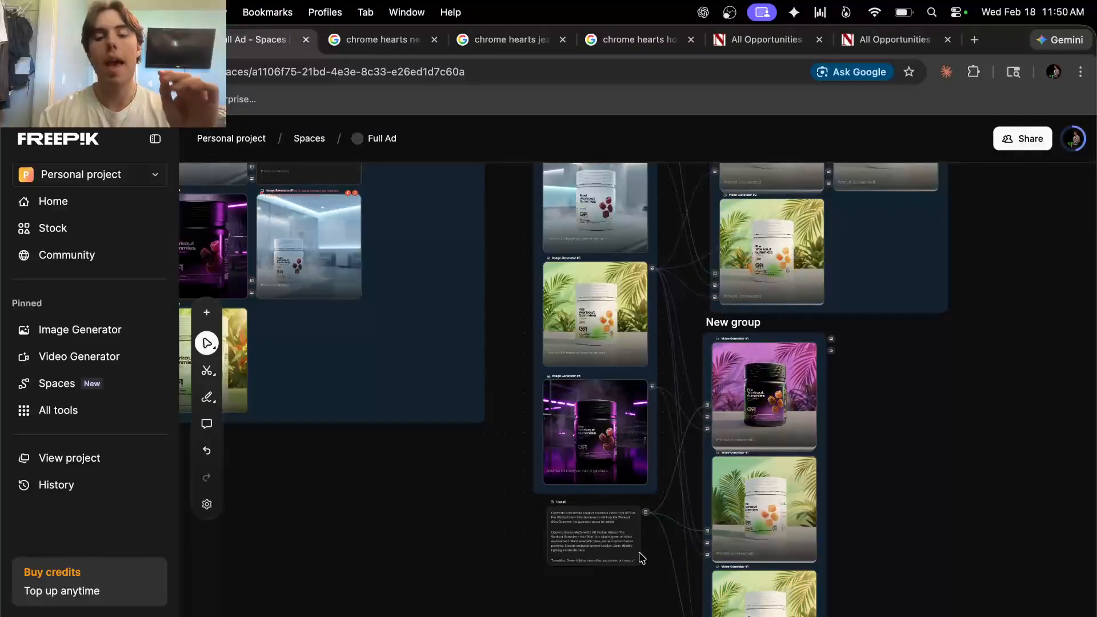
scroll(640, 557, "down", 5)
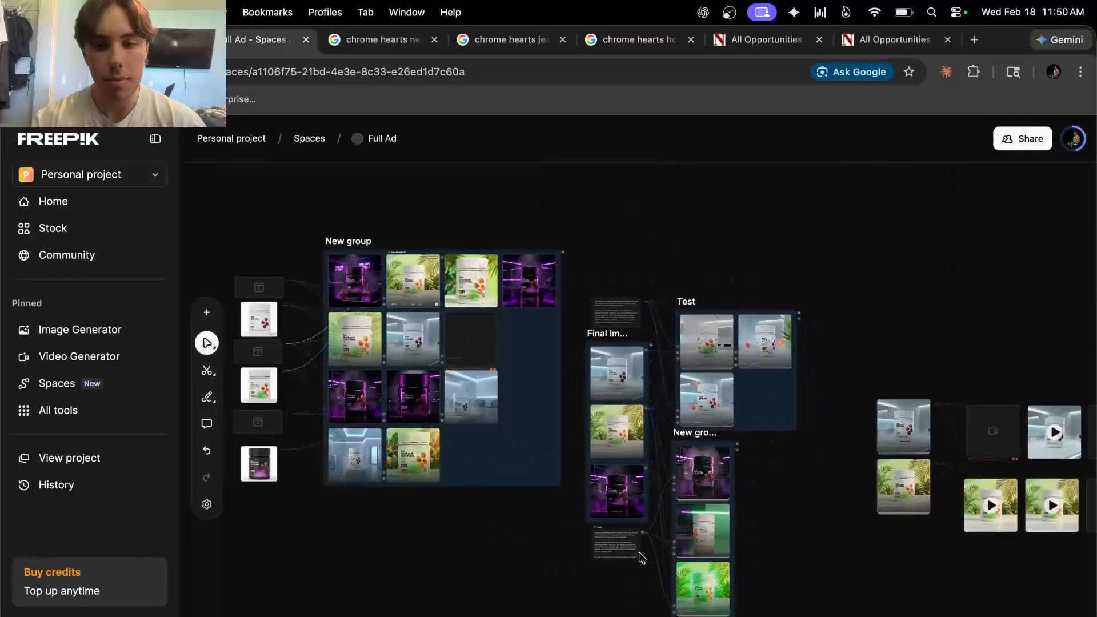
scroll(640, 557, "up", 5)
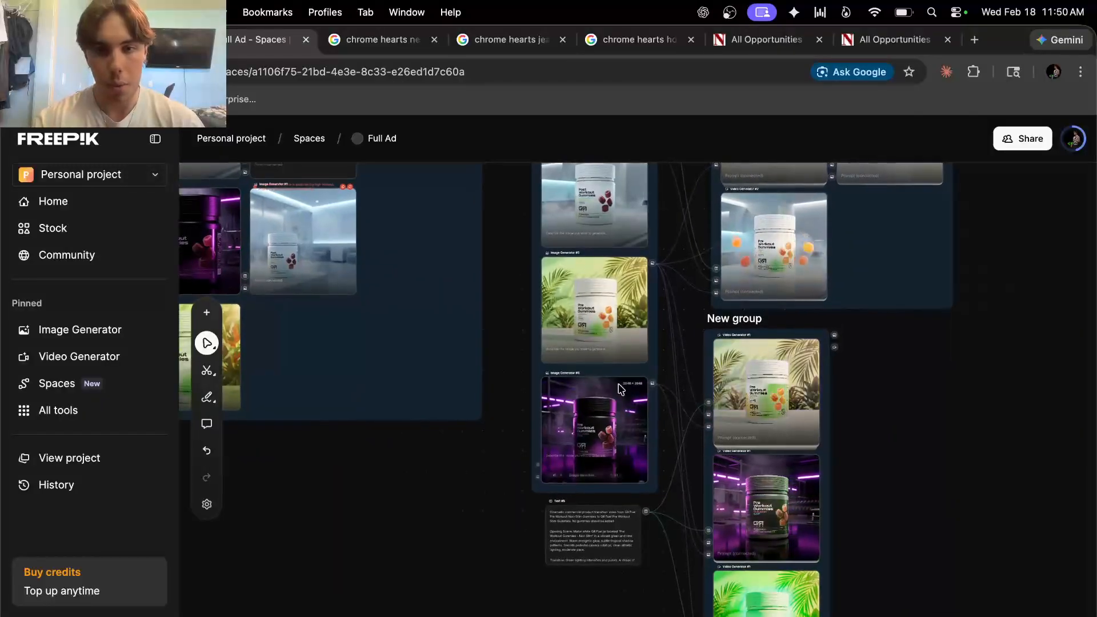
scroll(619, 382, "up", 4)
scroll(561, 310, "up", 3)
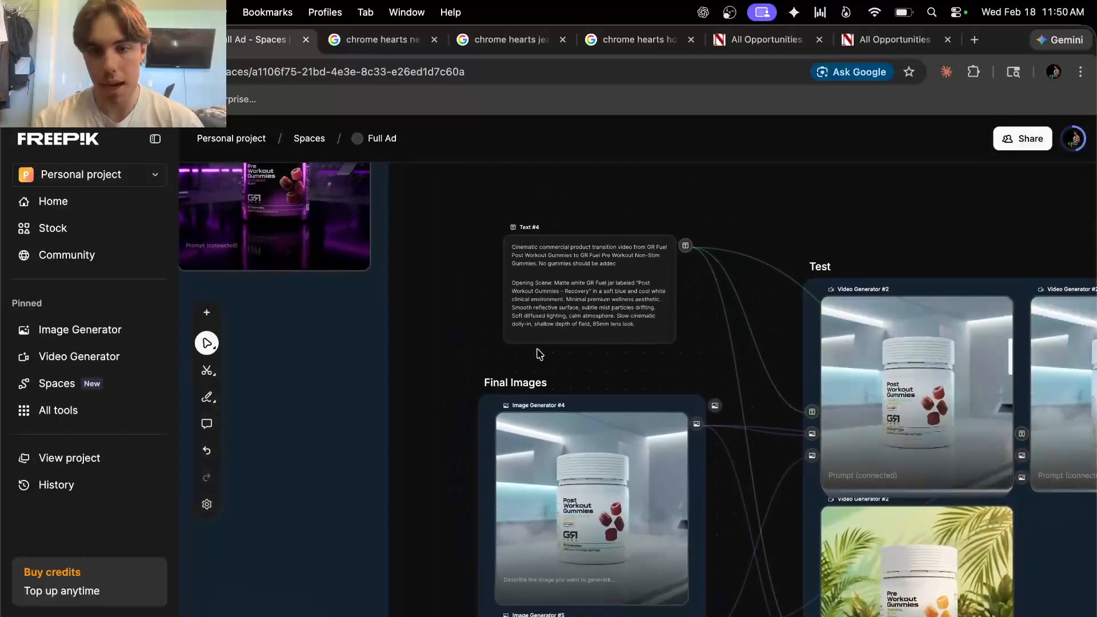
Pan the Full Ad canvas around Text #5 and the video generator nodes
scroll(549, 343, "down", 3)
scroll(549, 343, "right", 3)
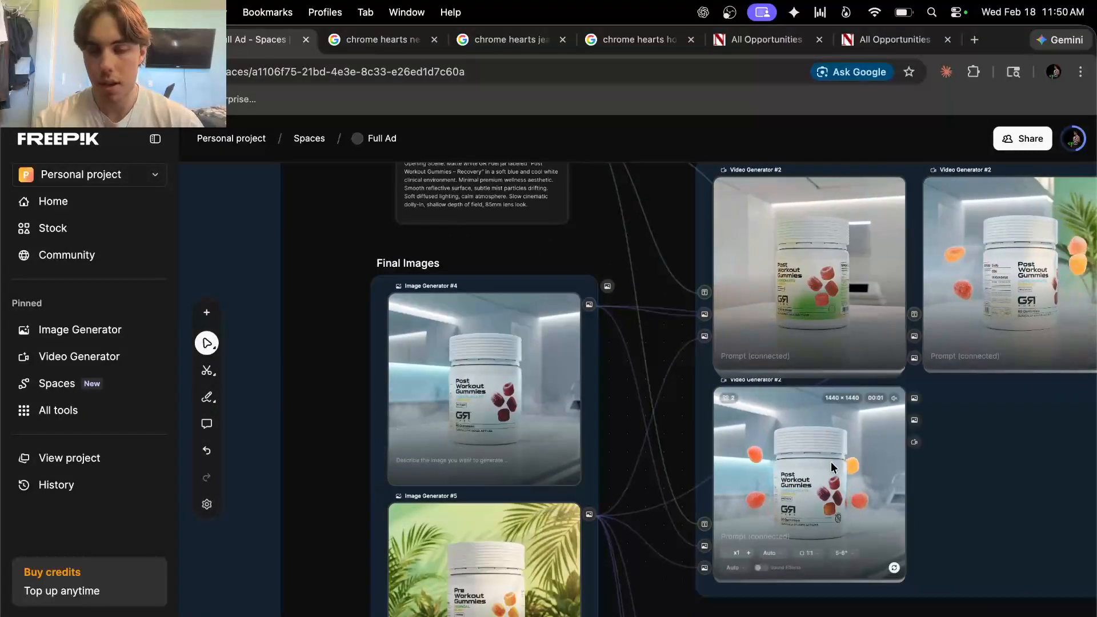
scroll(831, 462, "right", 3)
scroll(831, 462, "down", 1)
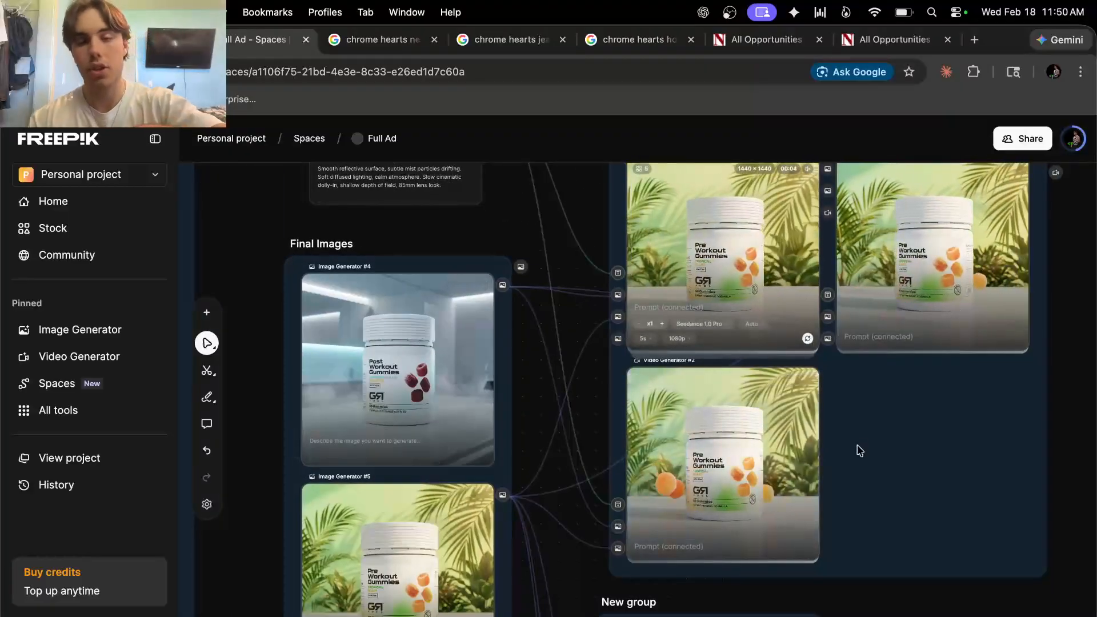
scroll(857, 452, "right", 5)
scroll(858, 452, "up", 2)
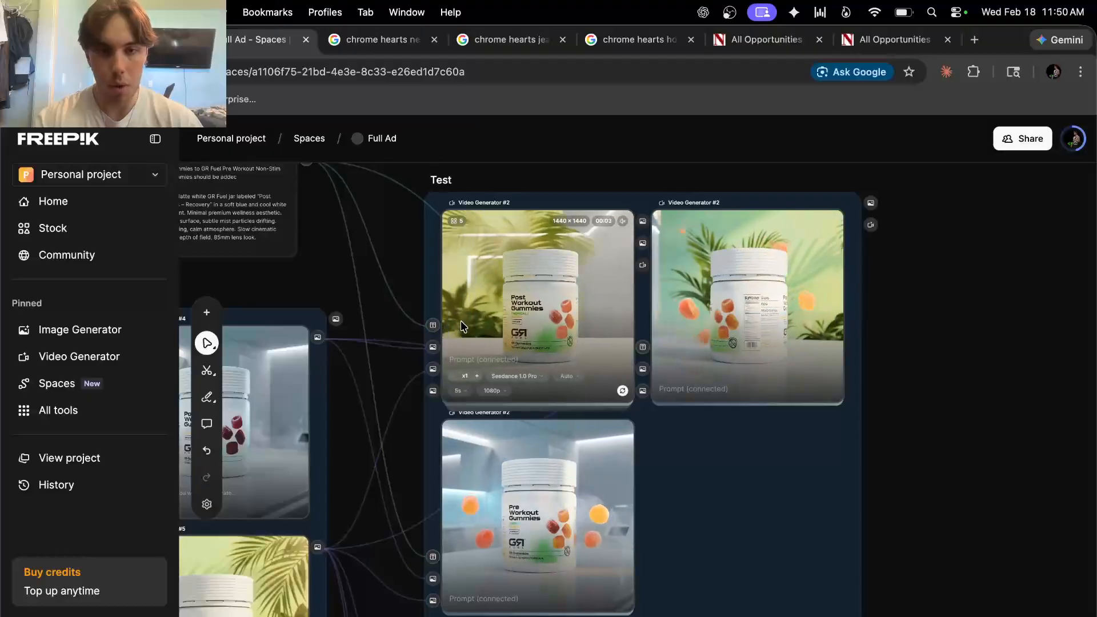
scroll(496, 345, "down", 10)
scroll(496, 345, "left", 6)
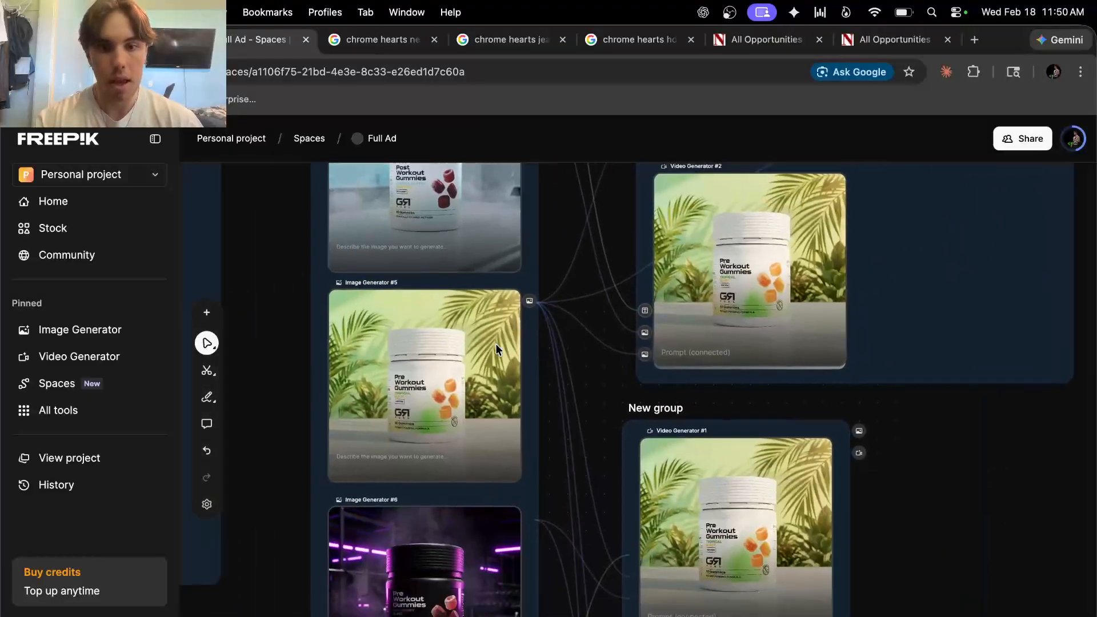
scroll(438, 320, "right", 2)
scroll(440, 325, "up", 3)
scroll(440, 325, "right", 1)
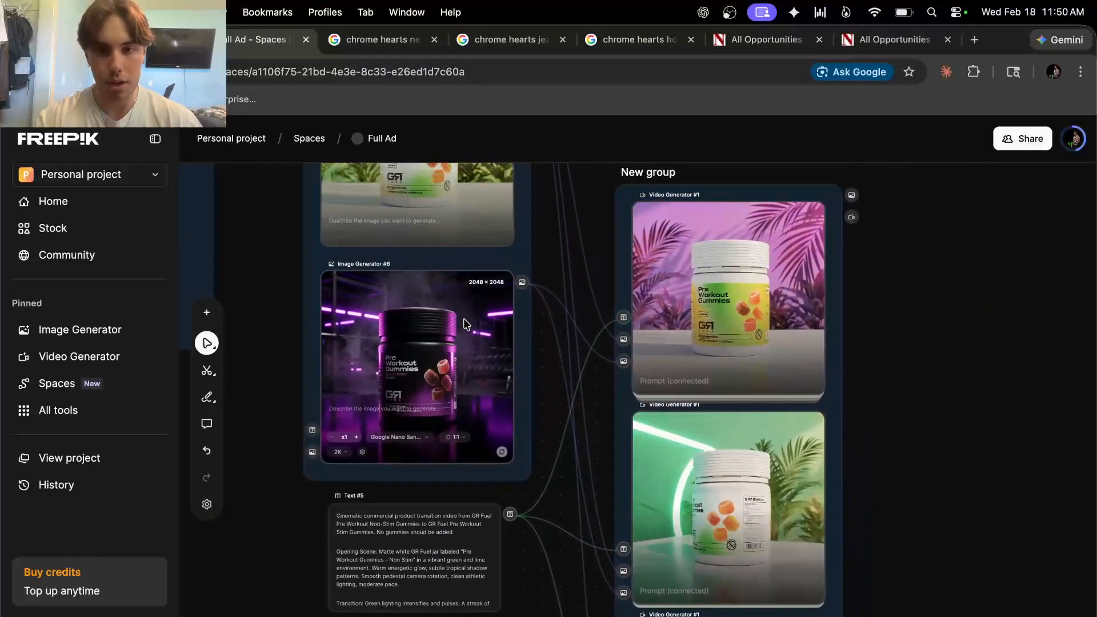
Bring the GenHQ Prompting Assistant chat over the canvas with the alt+space shortcut
scroll(687, 439, "down", 6)
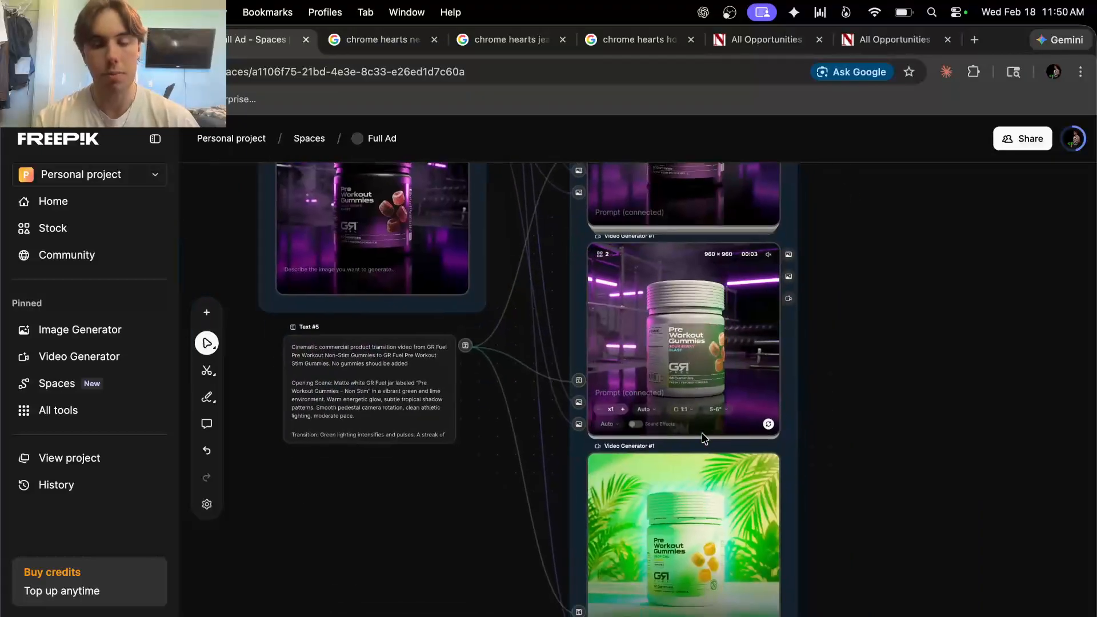
scroll(703, 440, "right", 5)
scroll(703, 440, "up", 3)
scroll(703, 440, "left", 4)
scroll(703, 439, "up", 5)
scroll(703, 439, "left", 2)
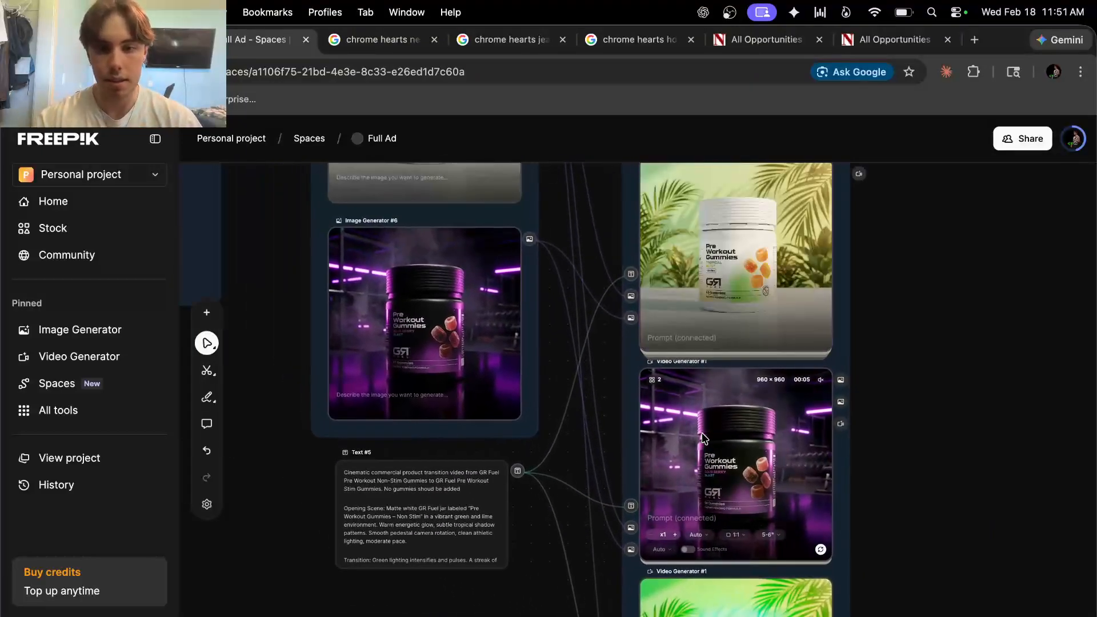
scroll(506, 541, "down", 8)
scroll(506, 541, "left", 2)
scroll(506, 541, "up", 1)
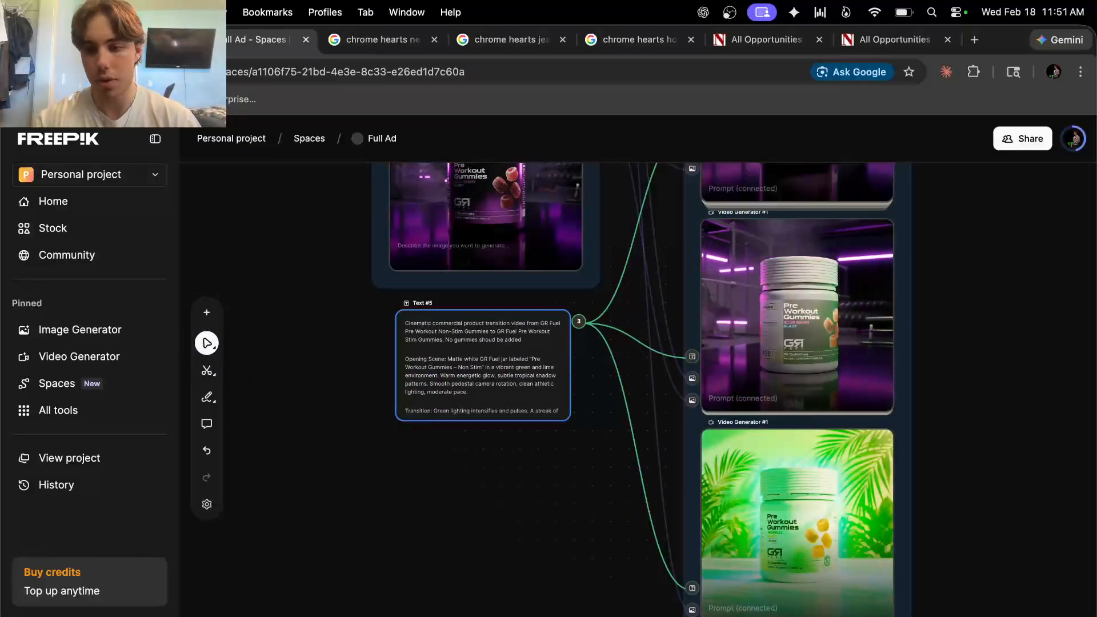
key("alt+space")
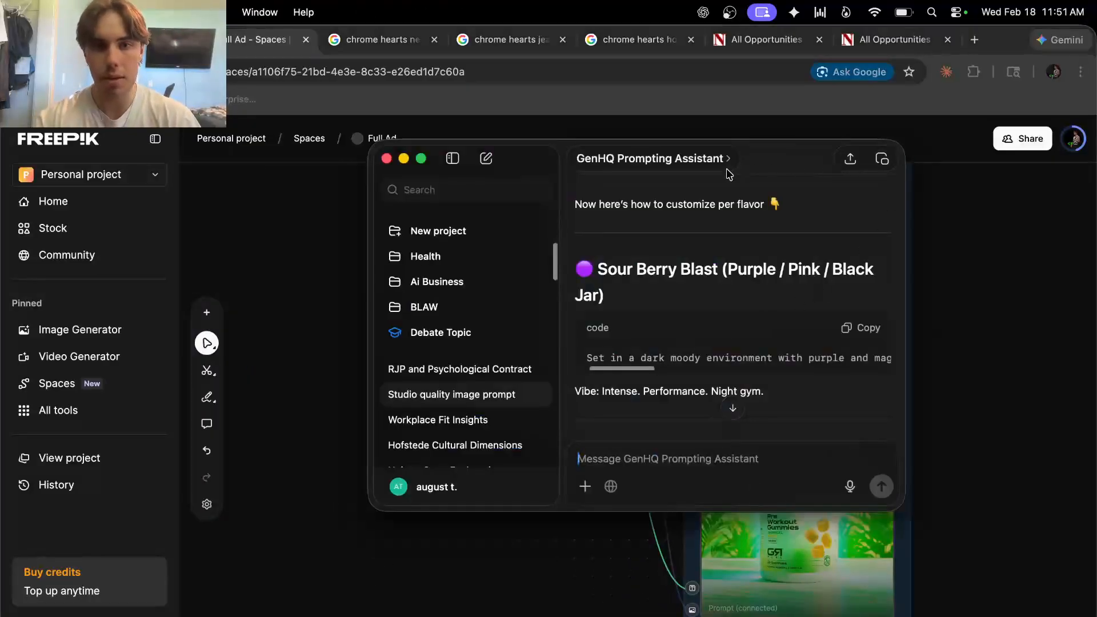
Go full screen and review the Post→Non-Stim and Non-Stim→Stim split transition prompts
left_click(421, 160)
scroll(703, 341, "down", 10)
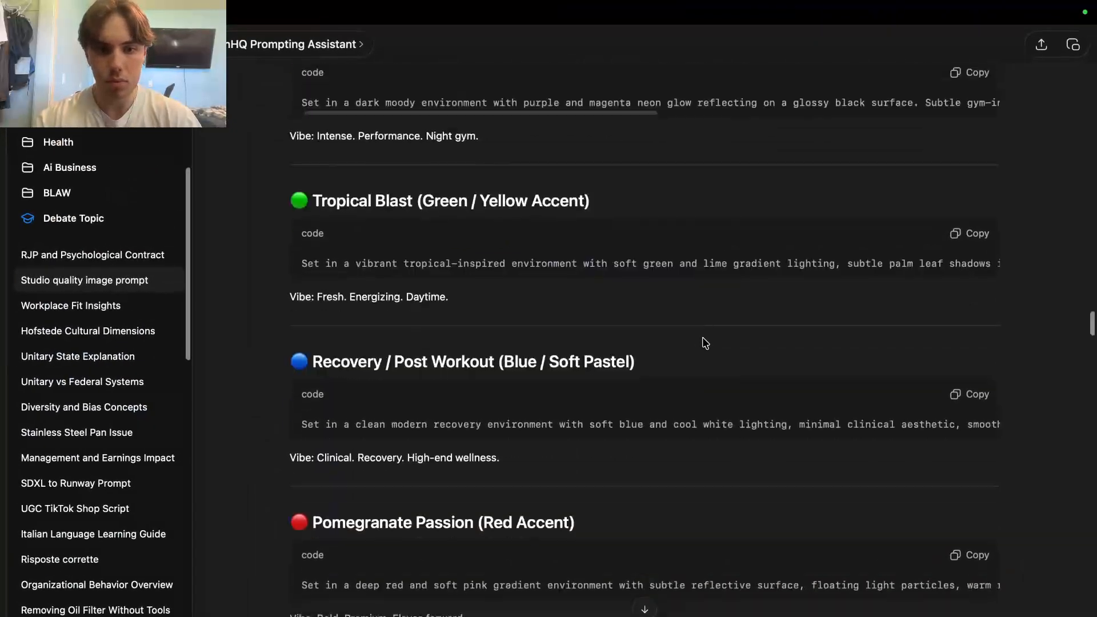
scroll(706, 343, "down", 7)
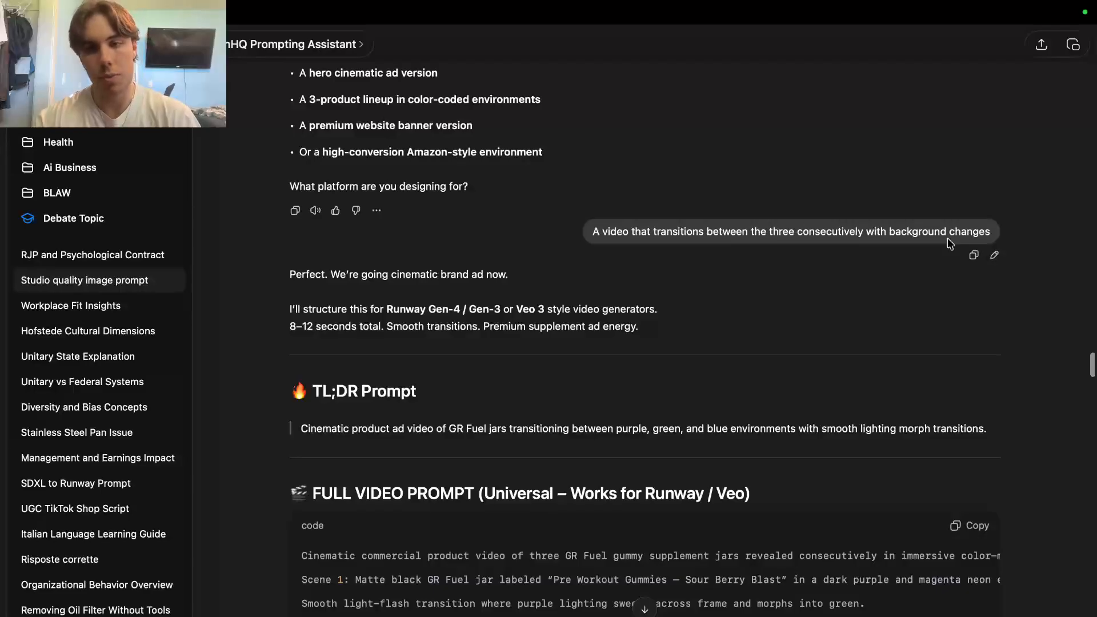
scroll(704, 362, "down", 5)
scroll(571, 257, "up", 1)
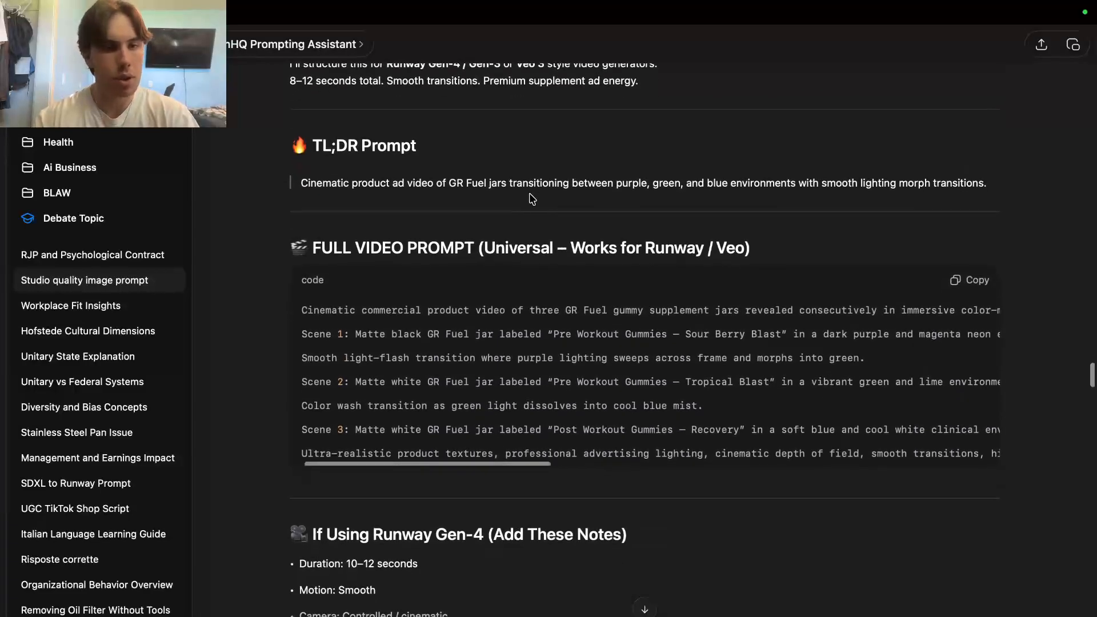
scroll(565, 466, "down", 20)
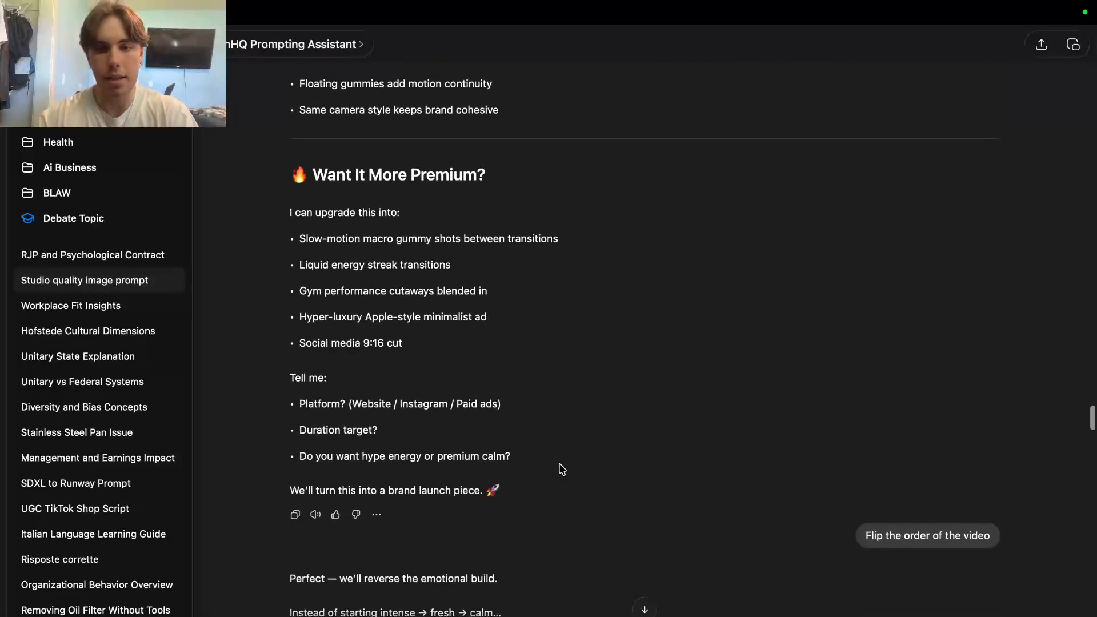
scroll(775, 483, "down", 20)
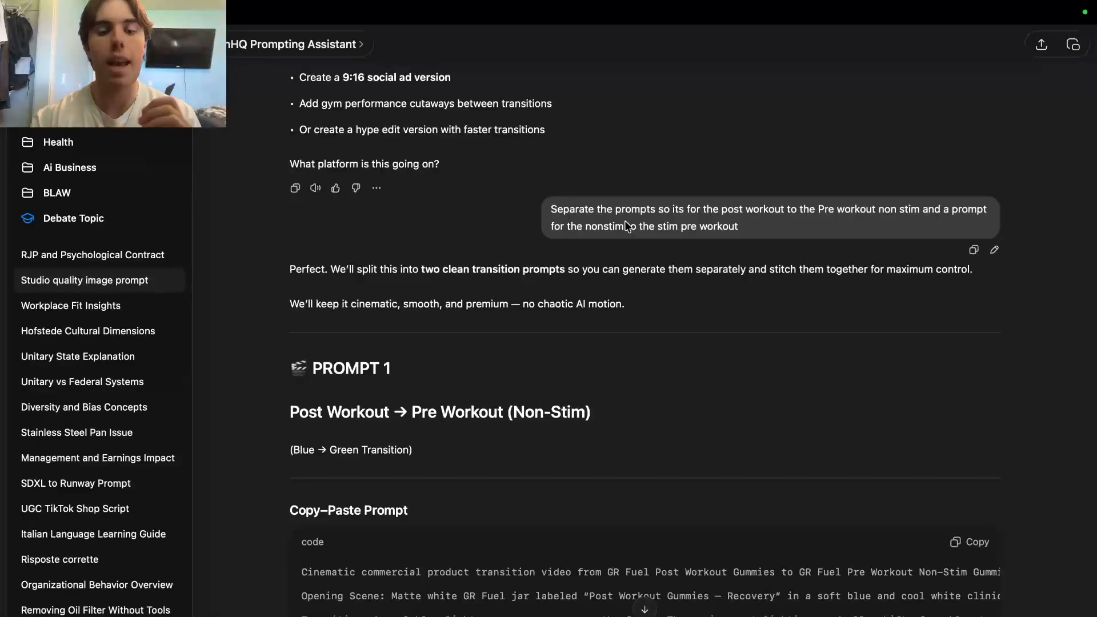
Review the Runway versions at 5 seconds, 16:9, then exit full screen and minimize ChatGPT
scroll(627, 227, "down", 10)
scroll(627, 227, "down", 15)
scroll(628, 226, "up", 8)
scroll(627, 226, "down", 9)
scroll(628, 227, "down", 15)
scroll(628, 225, "down", 4)
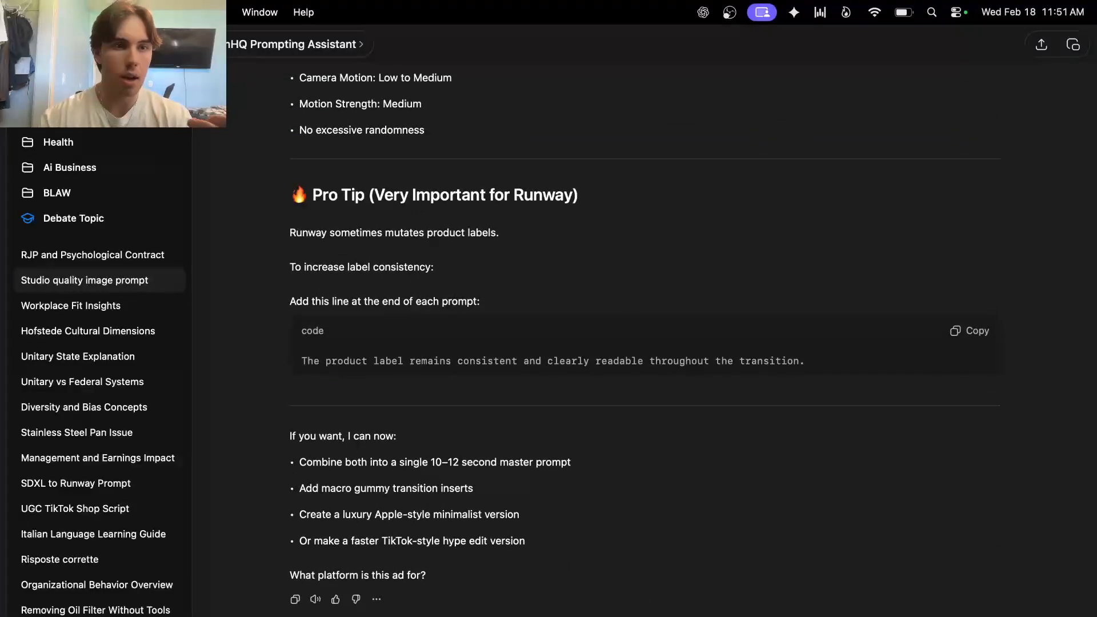
left_click(55, 44)
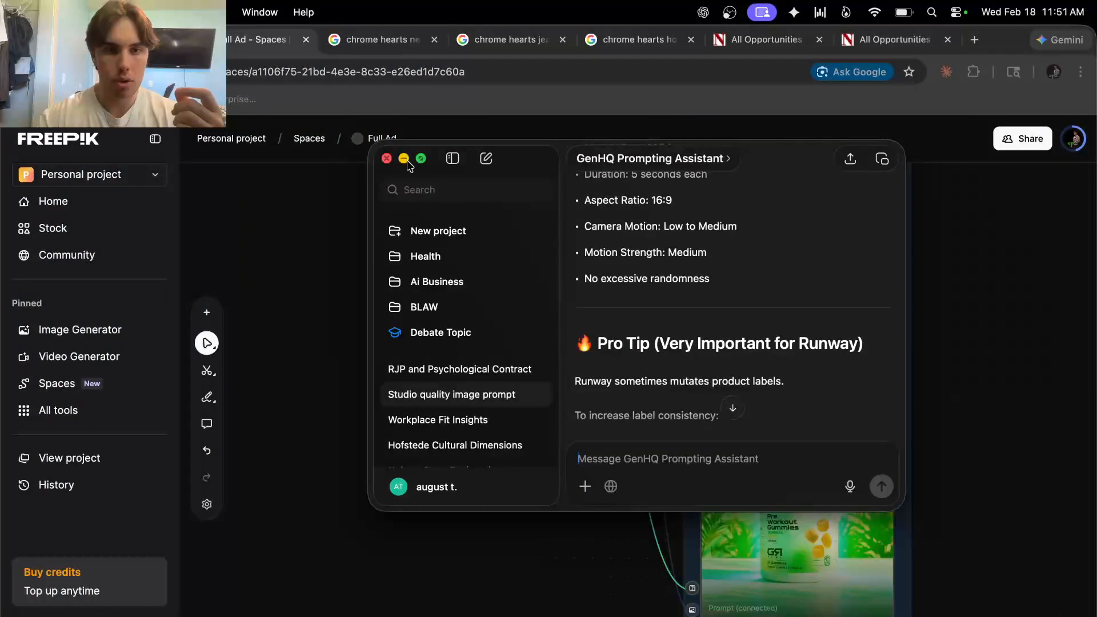
left_click(404, 158)
scroll(849, 360, "right", 4)
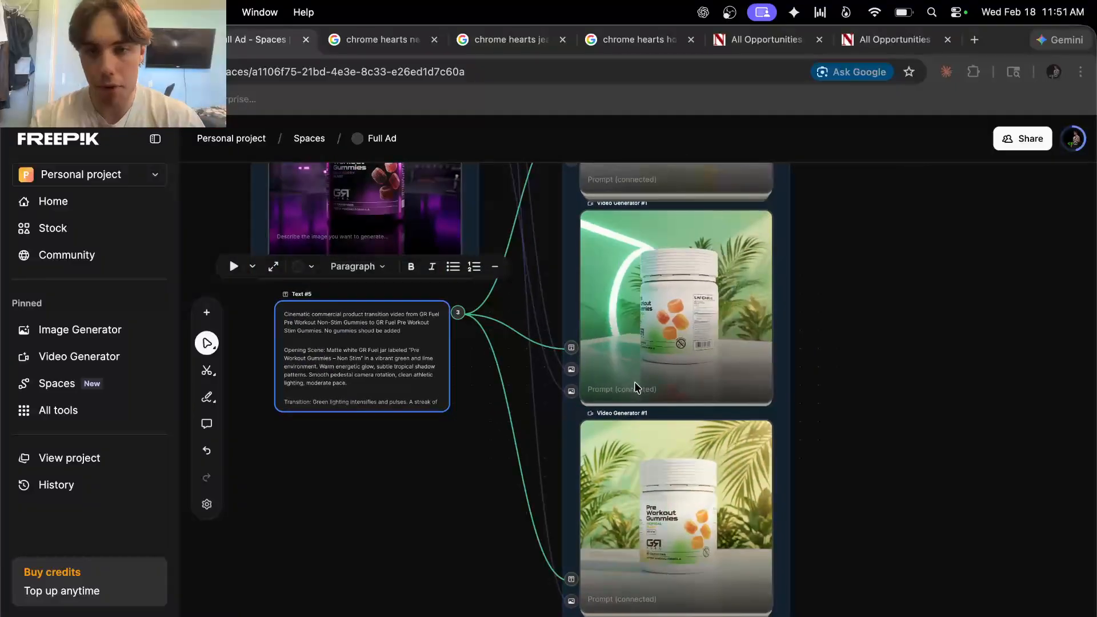
scroll(674, 396, "up", 3)
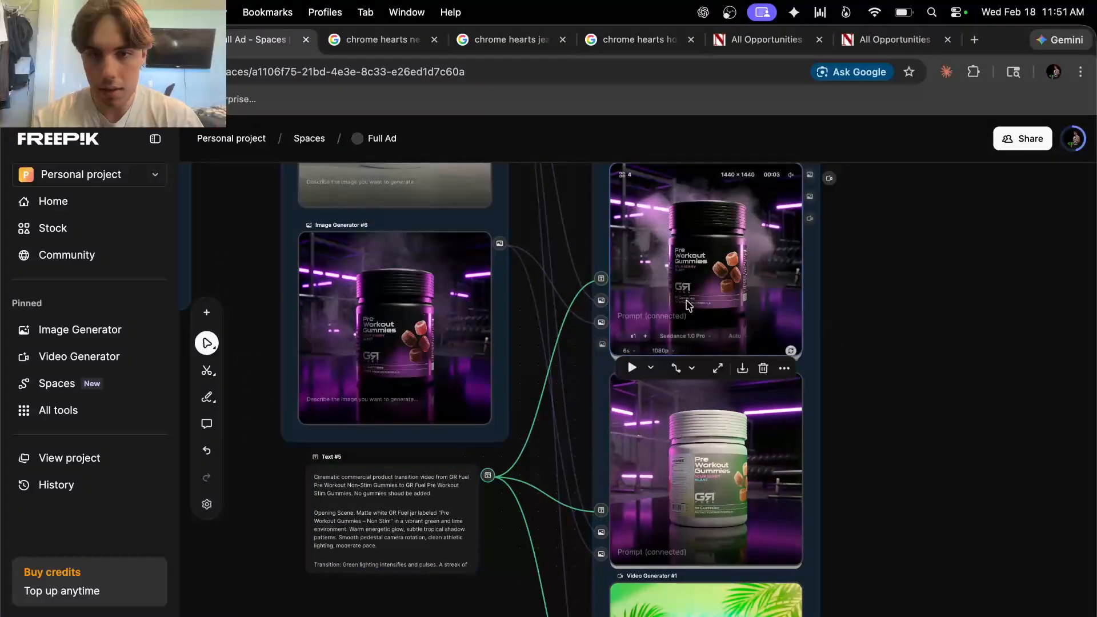
scroll(689, 305, "up", 5)
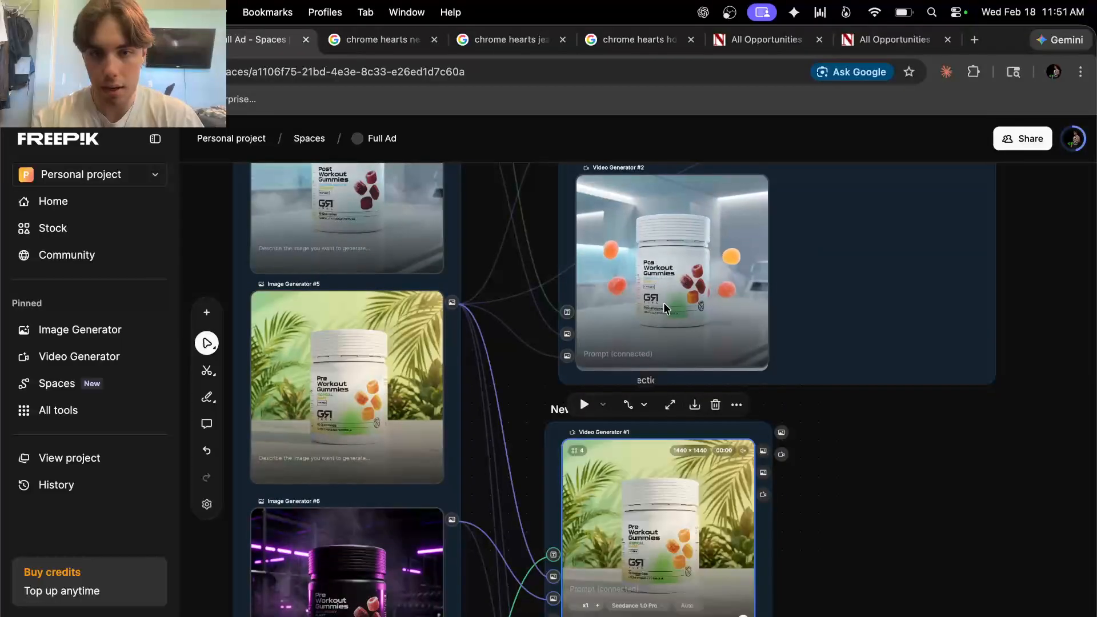
scroll(663, 297, "up", 5)
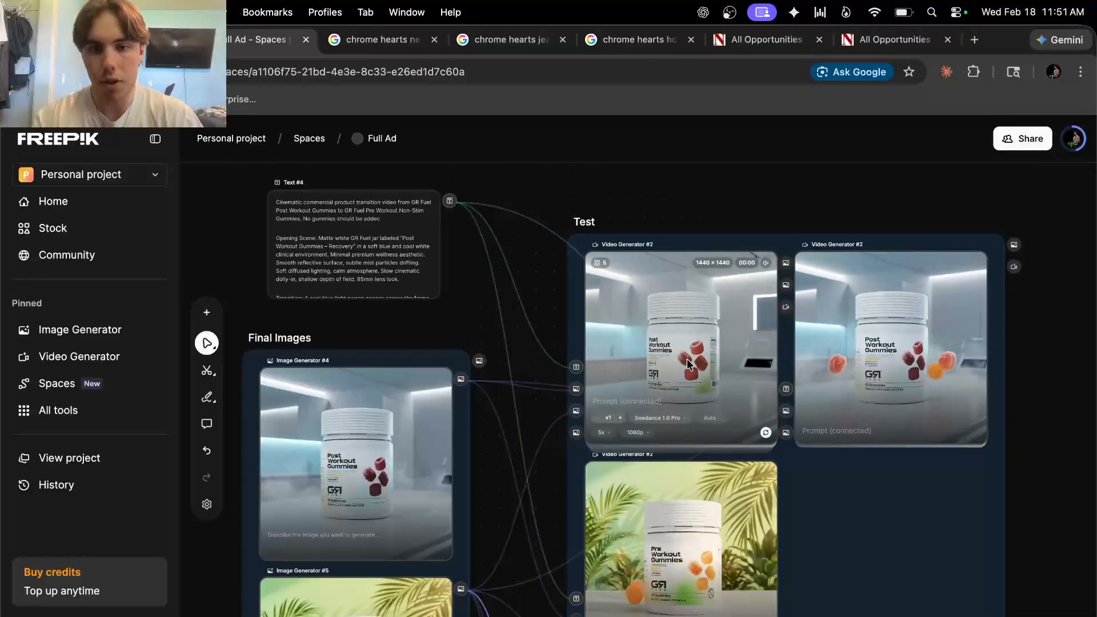
scroll(666, 379, "down", 3)
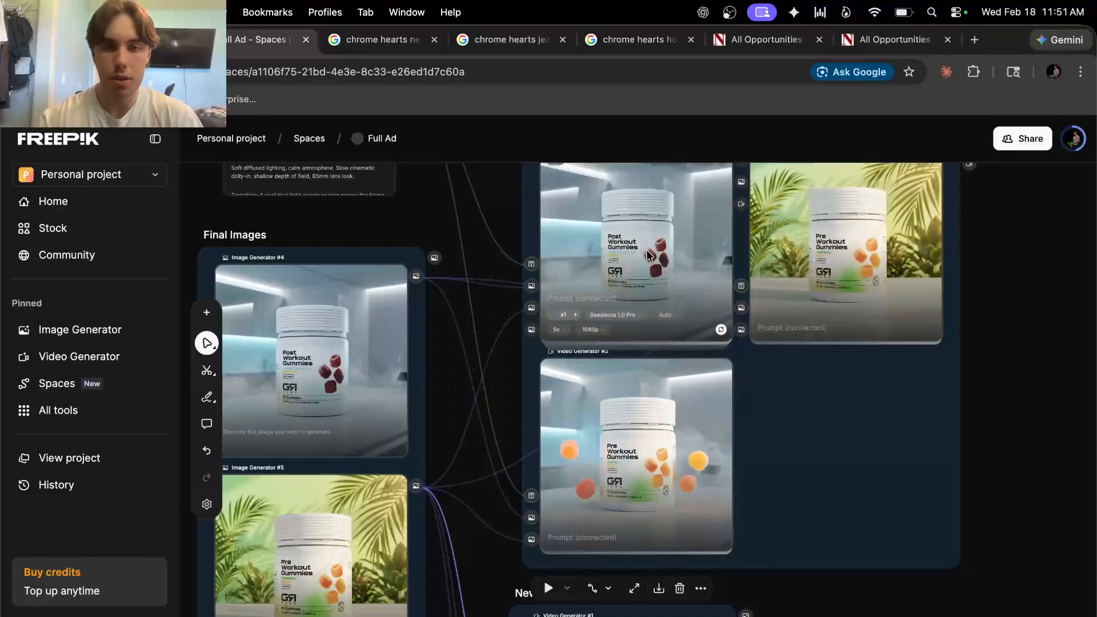
scroll(653, 257, "down", 10)
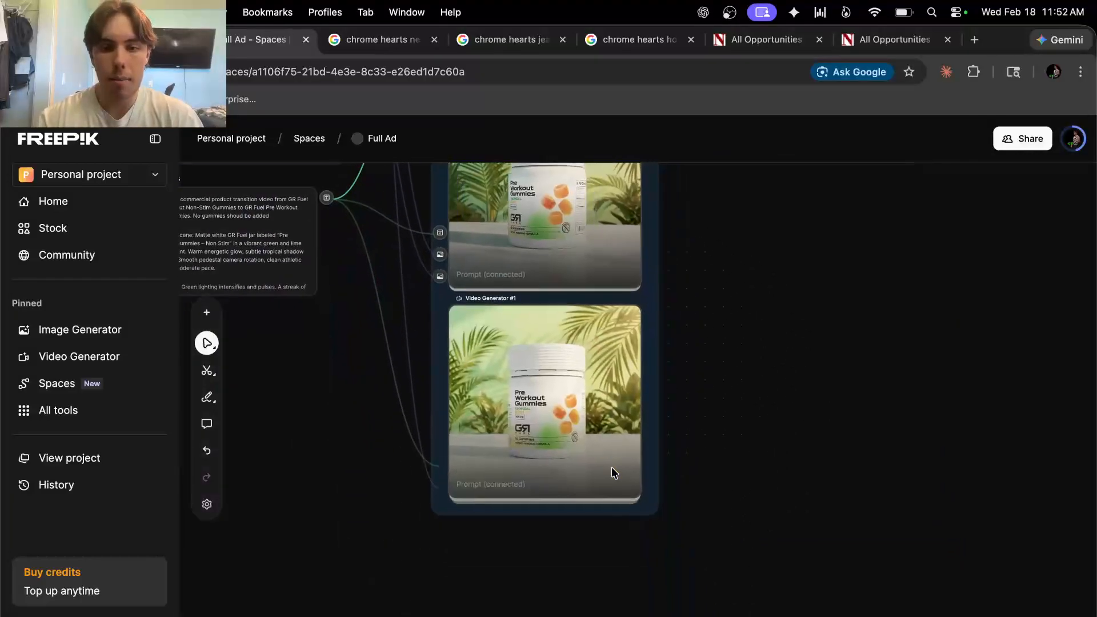
scroll(611, 467, "up", 10)
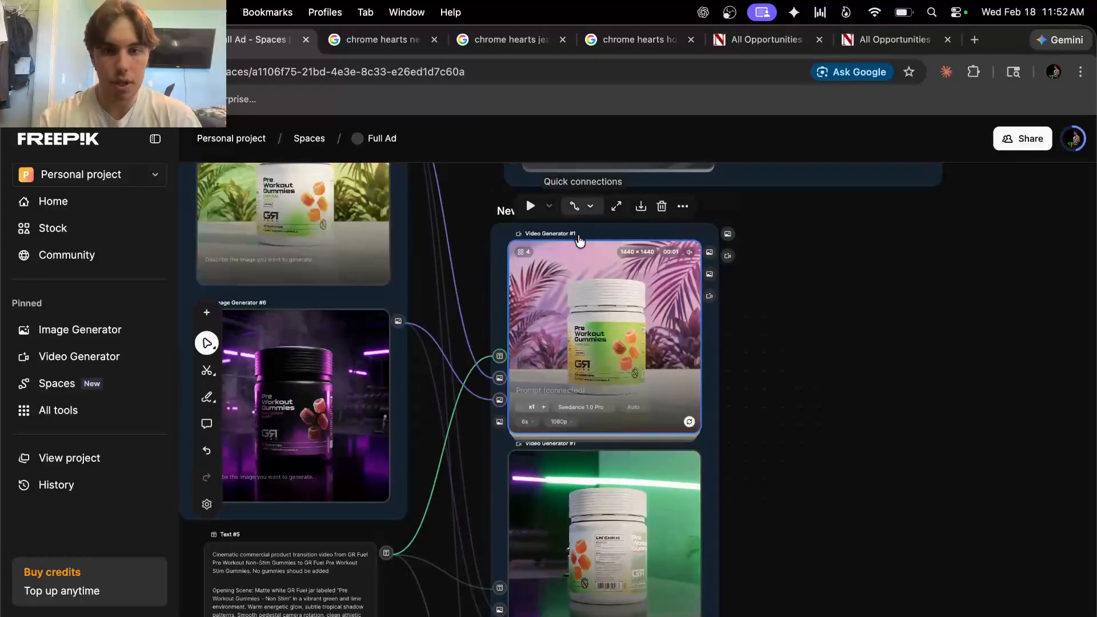
scroll(608, 320, "up", 5)
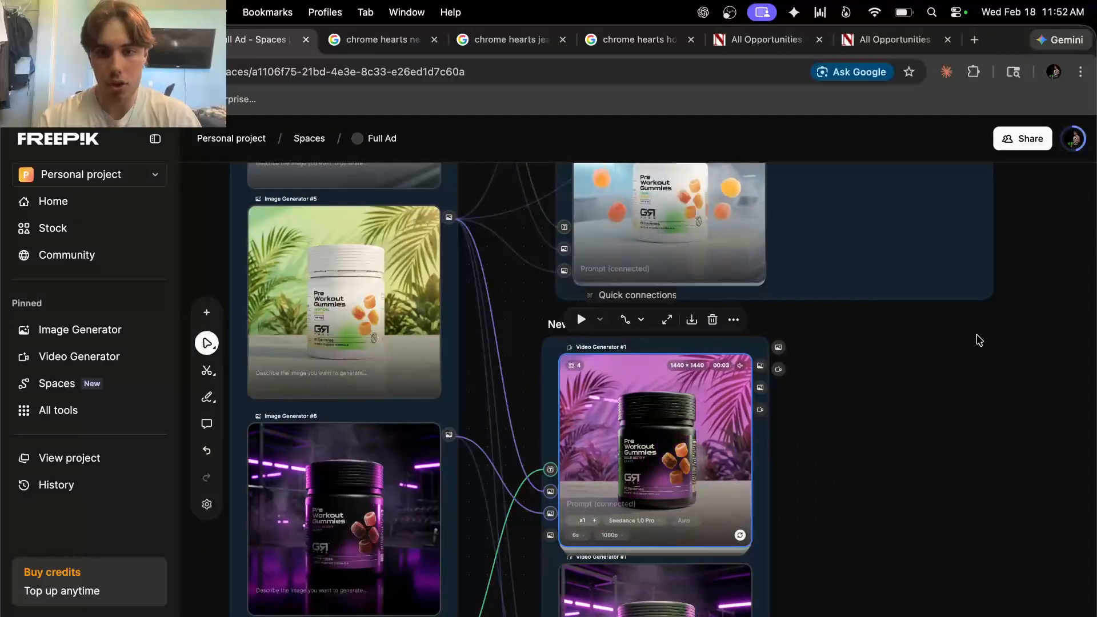
scroll(979, 341, "right", 10)
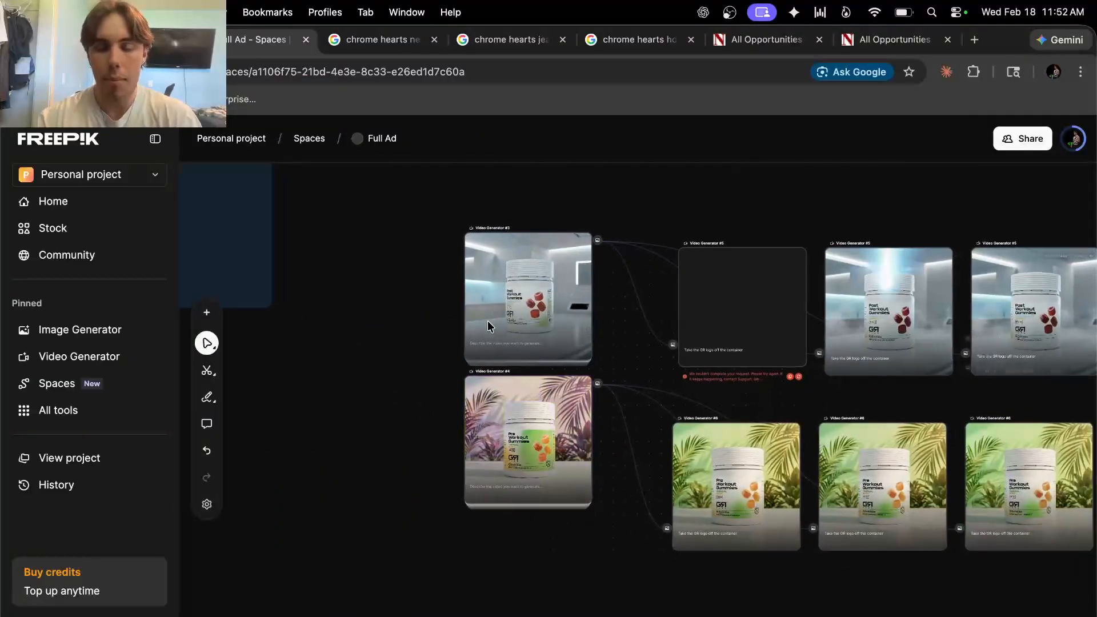
scroll(758, 357, "right", 6)
scroll(774, 400, "left", 1)
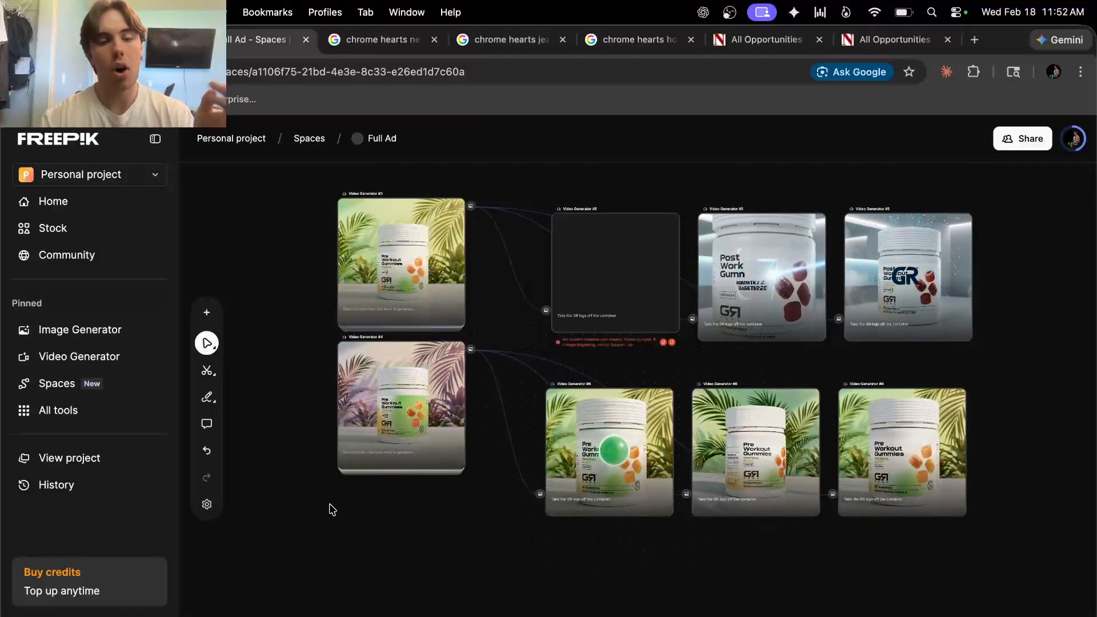
scroll(364, 519, "left", 5)
left_click(333, 573)
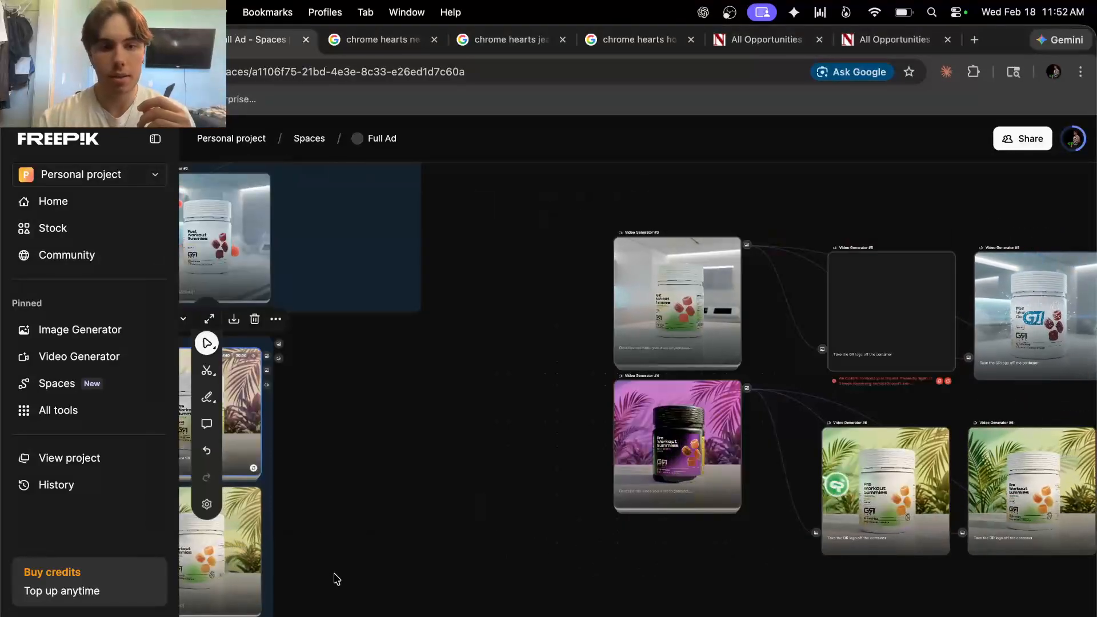
scroll(336, 579, "left", 4)
scroll(336, 579, "down", 3)
scroll(336, 579, "up", 4)
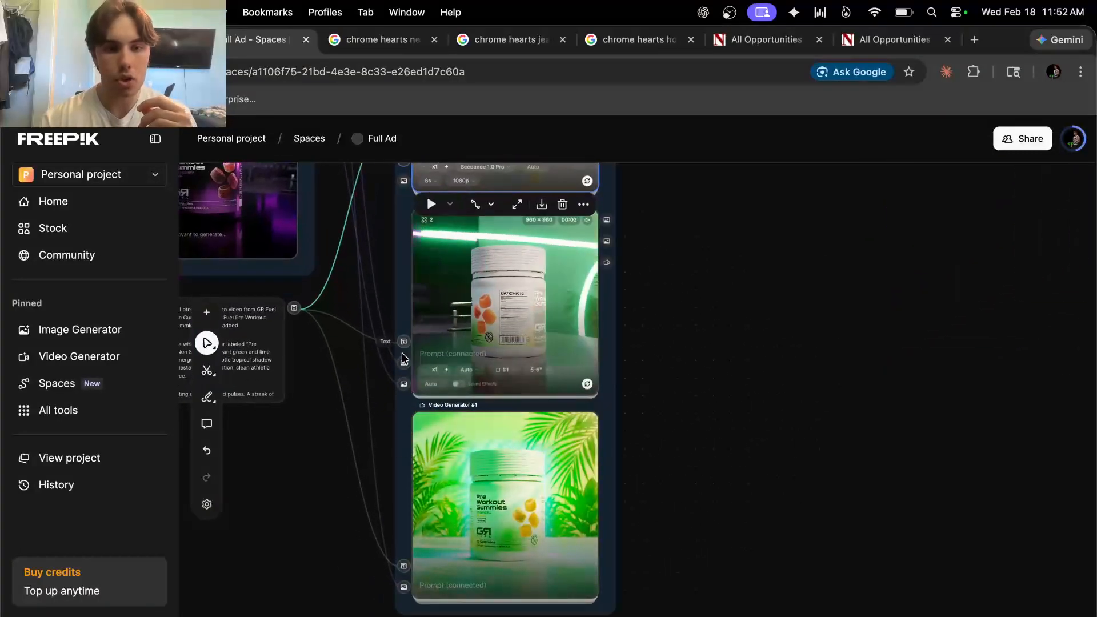
scroll(580, 519, "up", 5)
scroll(580, 519, "left", 3)
scroll(625, 444, "down", 2)
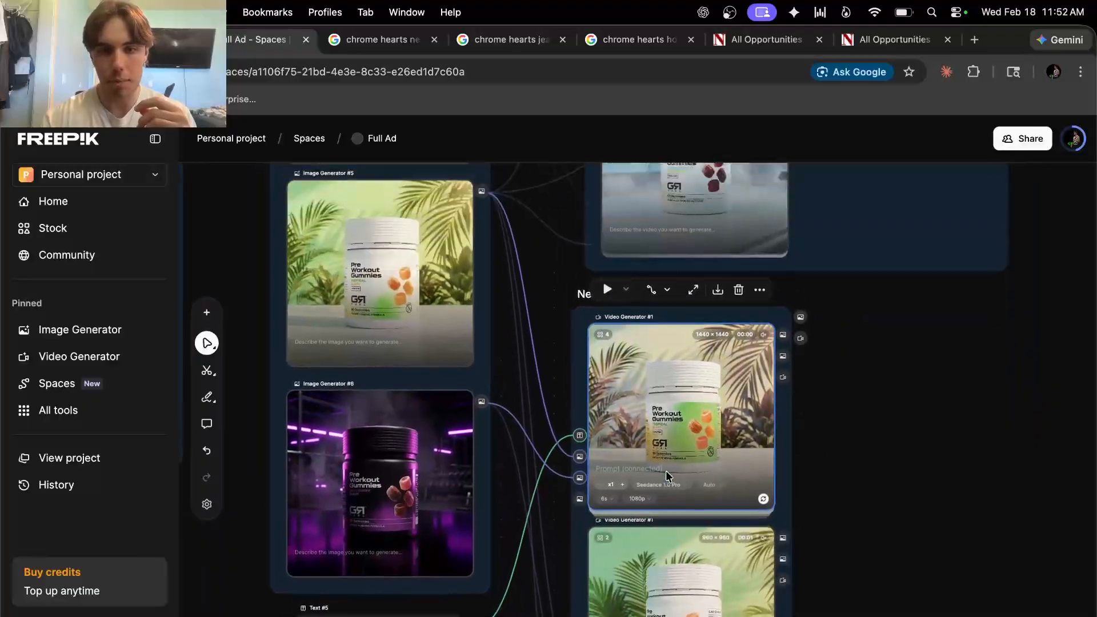
scroll(667, 475, "up", 1)
left_click(396, 255)
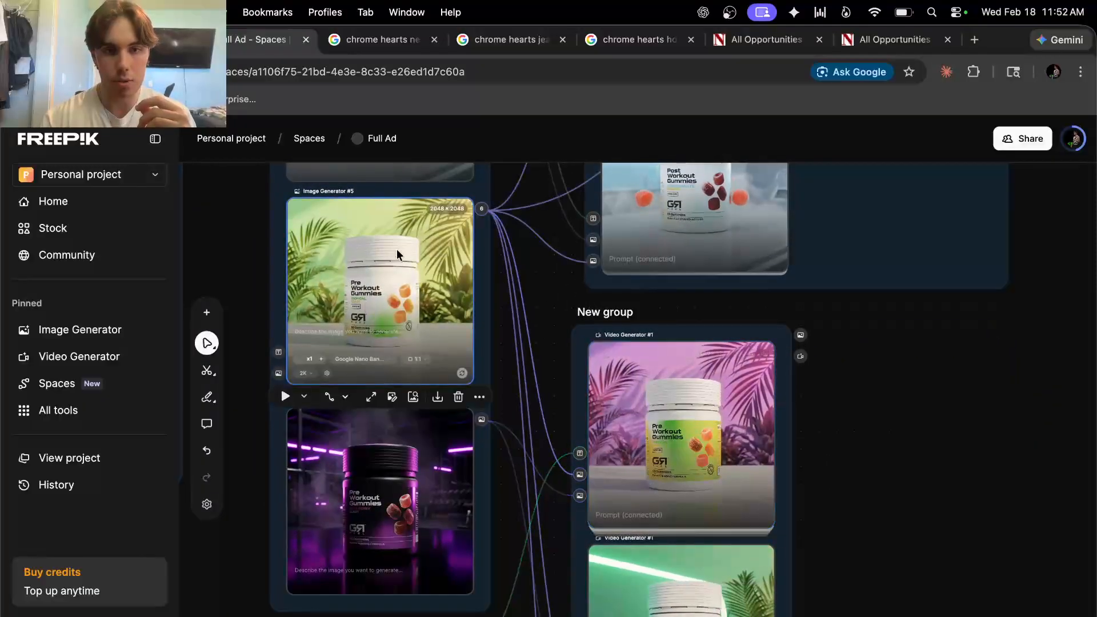
left_click(428, 507)
scroll(532, 494, "down", 5)
scroll(531, 494, "right", 1)
scroll(532, 496, "down", 1)
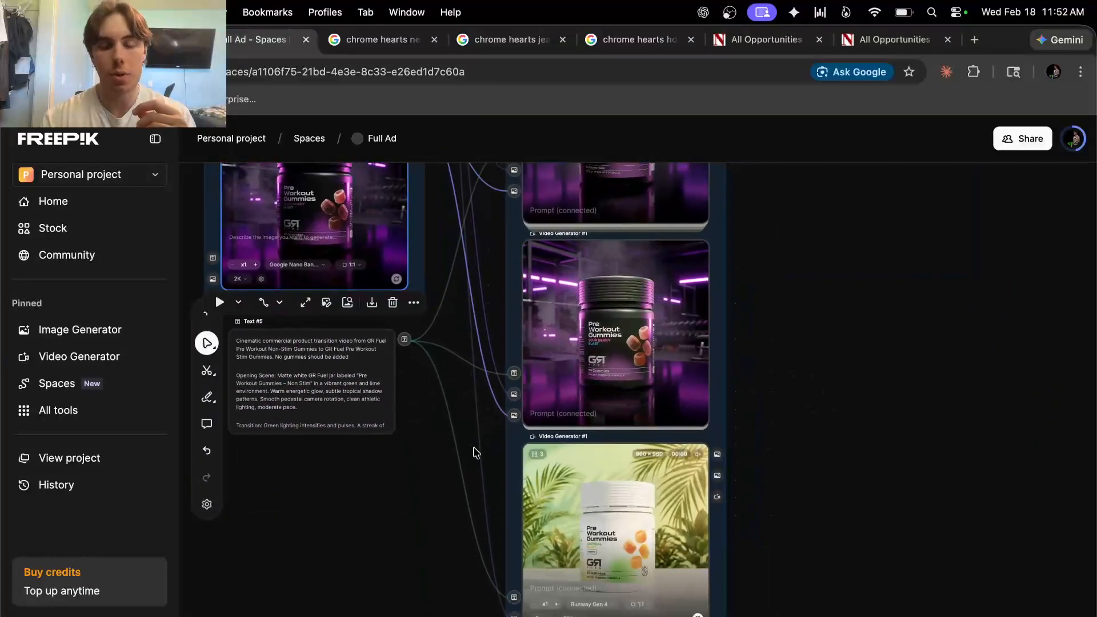
scroll(534, 503, "up", 3)
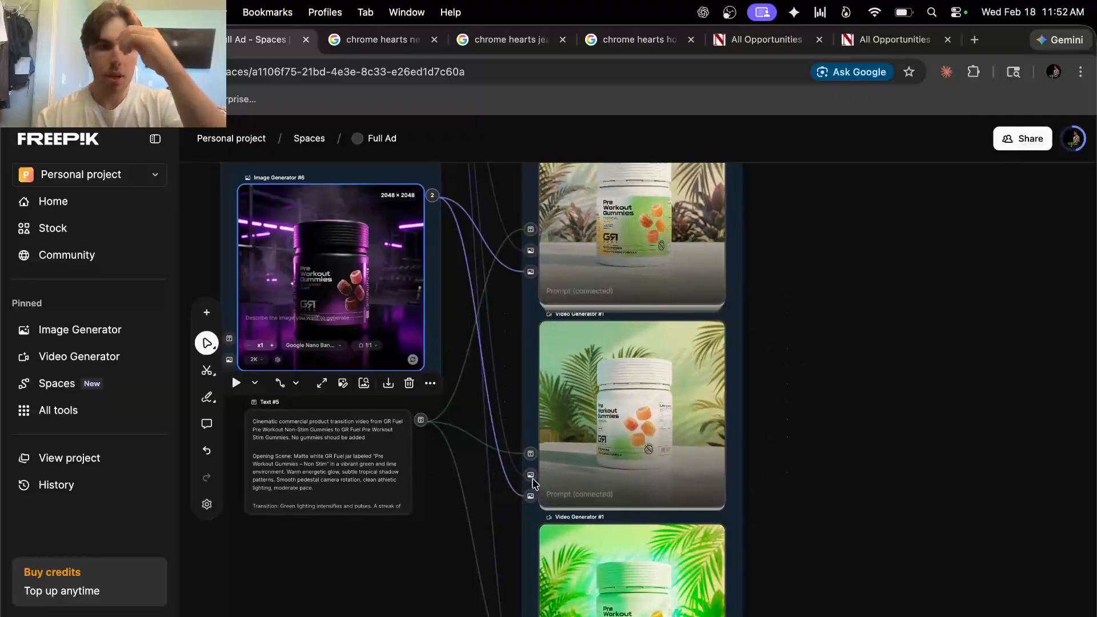
scroll(533, 484, "up", 10)
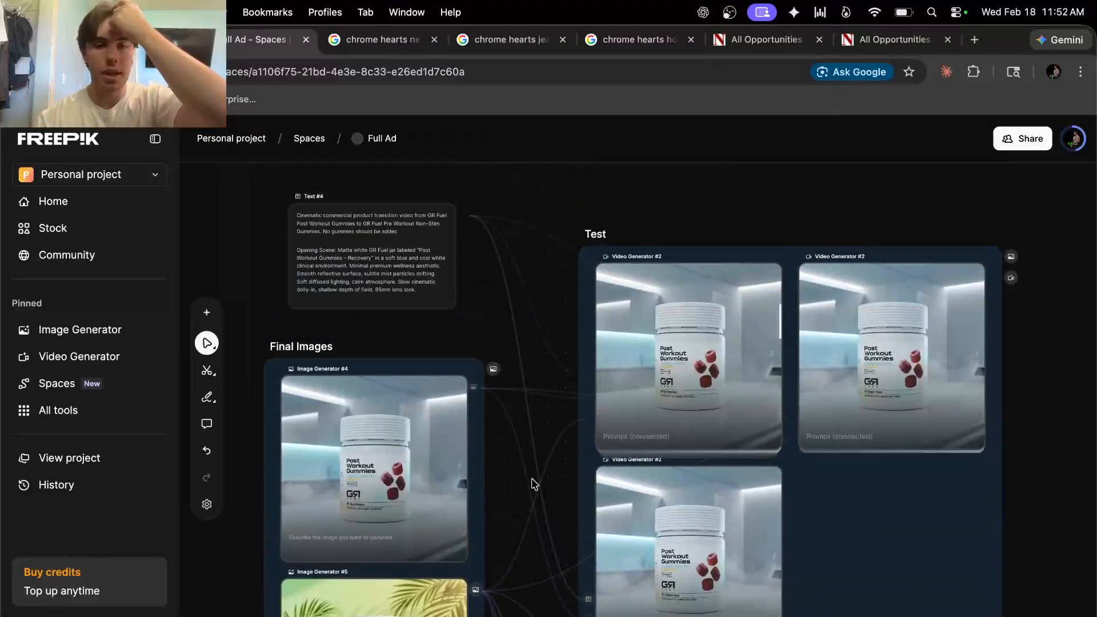
scroll(534, 484, "down", 4)
scroll(534, 484, "right", 2)
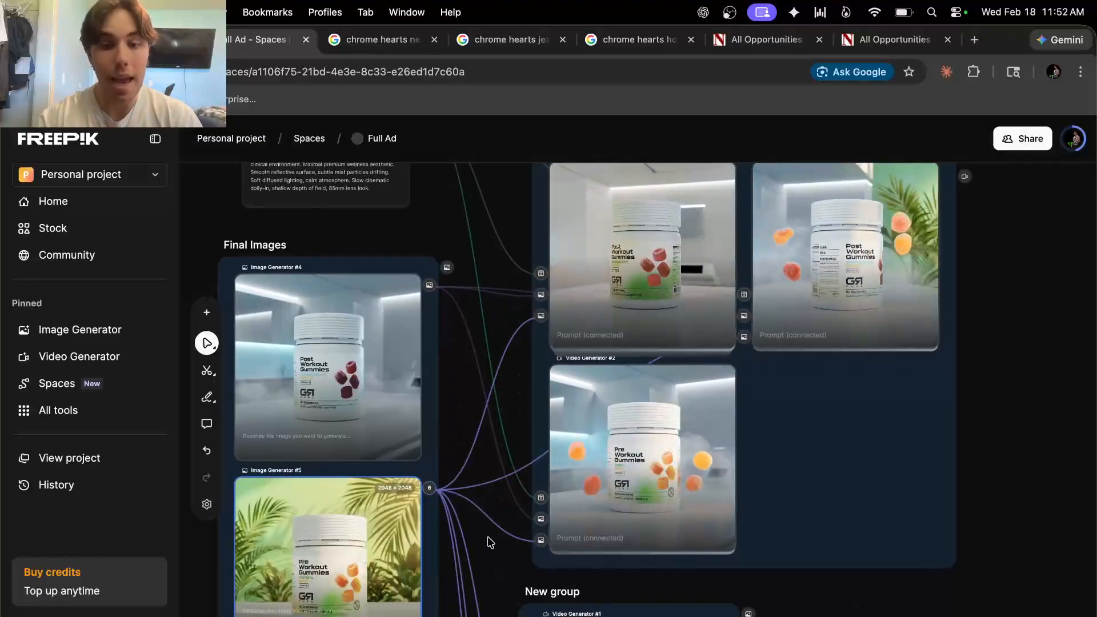
scroll(329, 517, "down", 8)
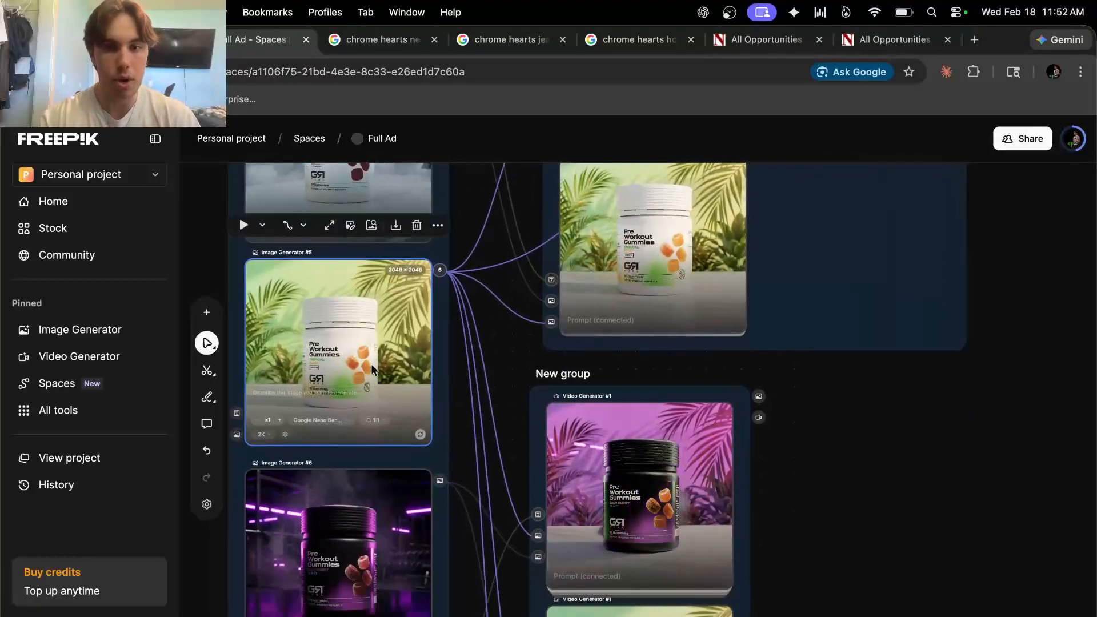
scroll(736, 426, "up", 4)
scroll(735, 426, "right", 3)
scroll(648, 380, "down", 8)
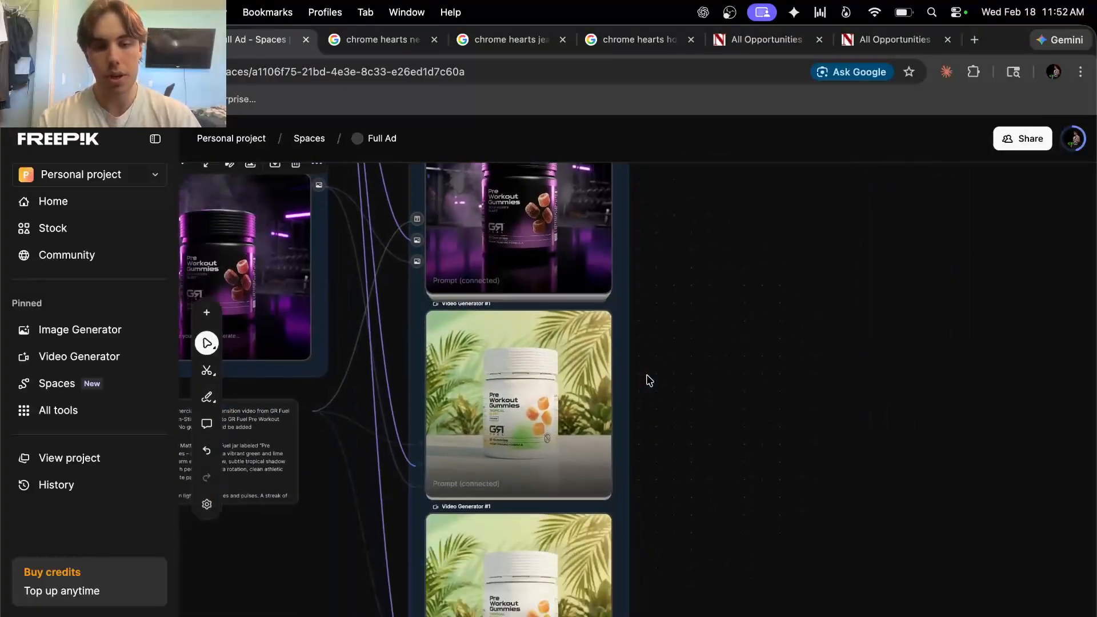
scroll(648, 380, "up", 3)
scroll(675, 424, "up", 1)
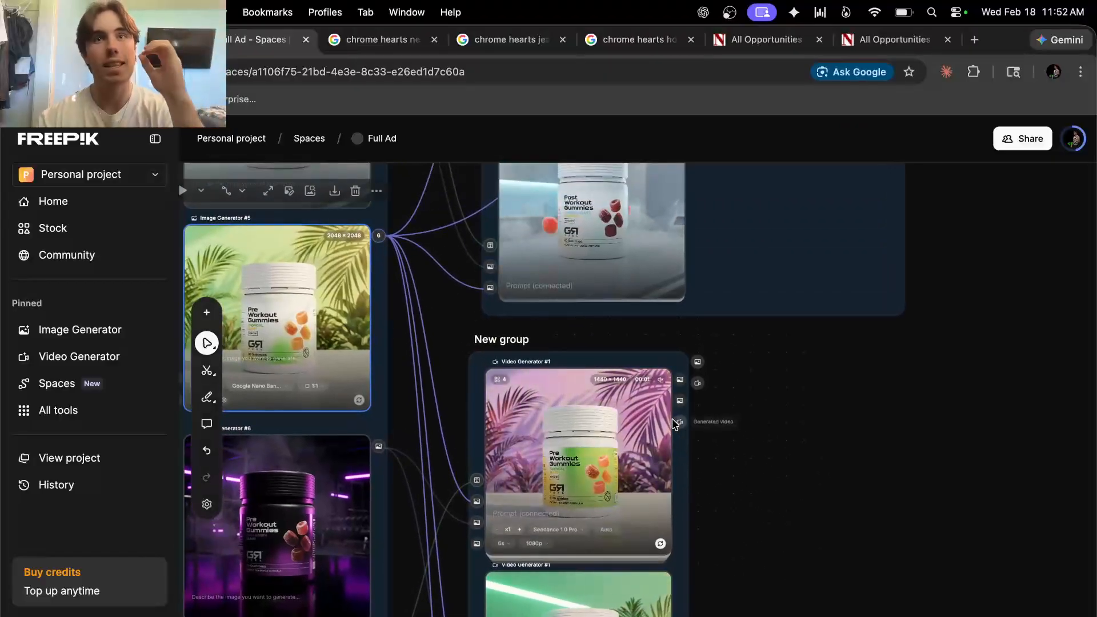
scroll(779, 429, "right", 10)
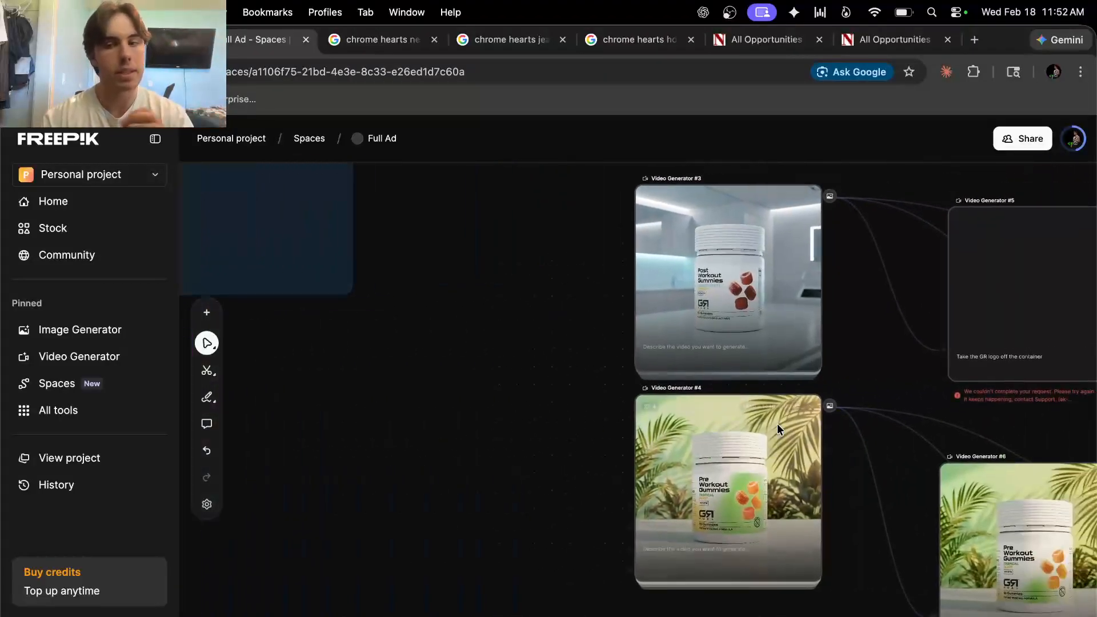
scroll(779, 429, "right", 2)
scroll(779, 430, "down", 4)
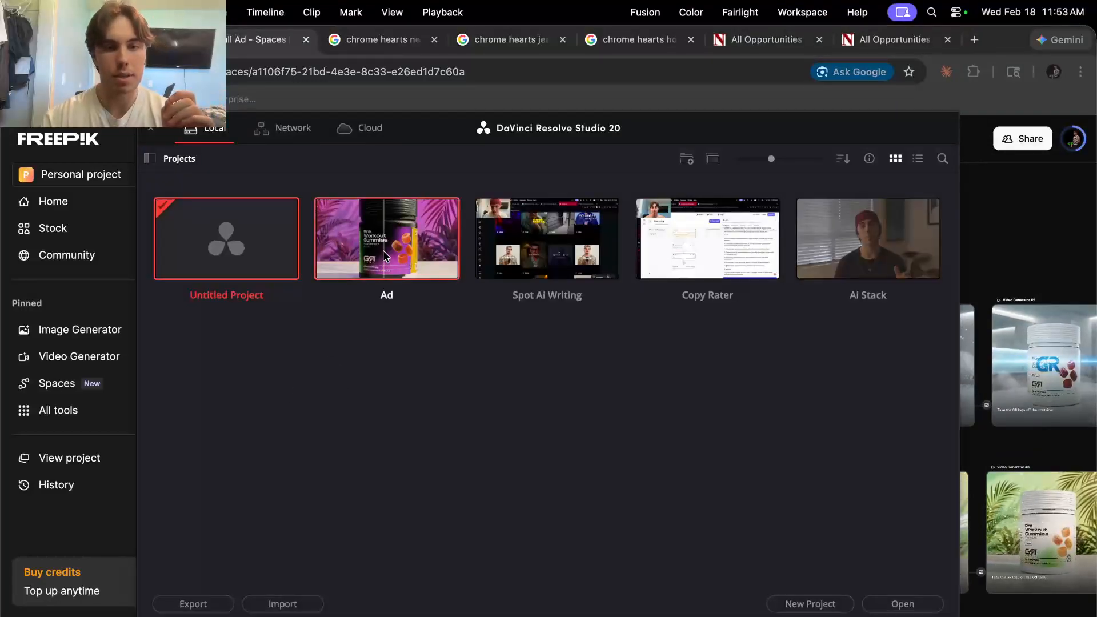
Open the Ad project on the Edit page at the timeline start, then bring OBS forward
double_click(386, 256)
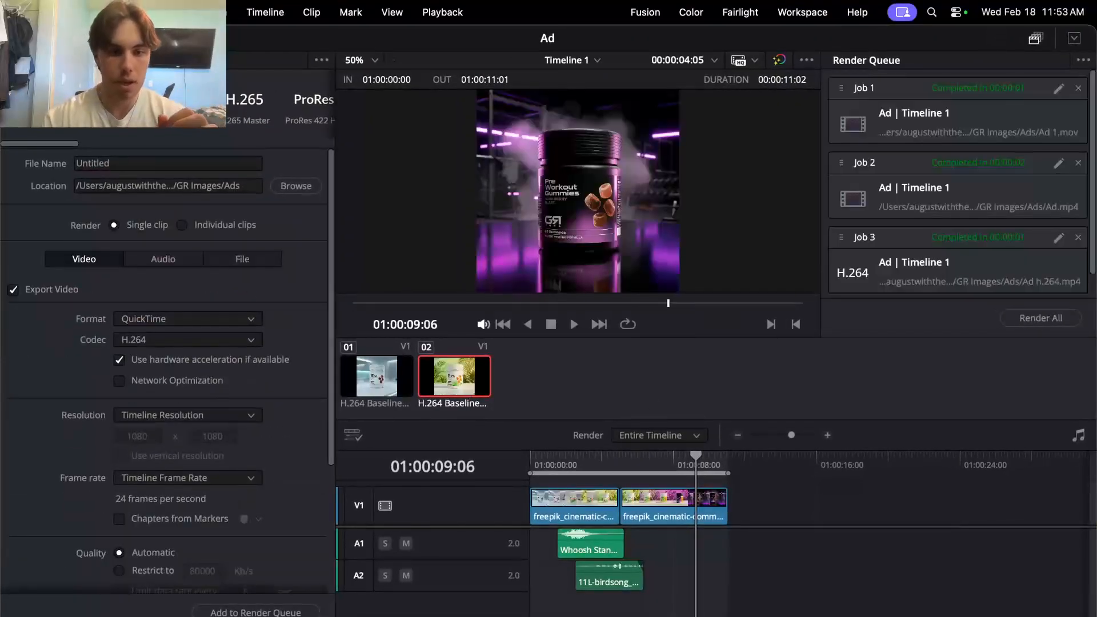
key("shift+3")
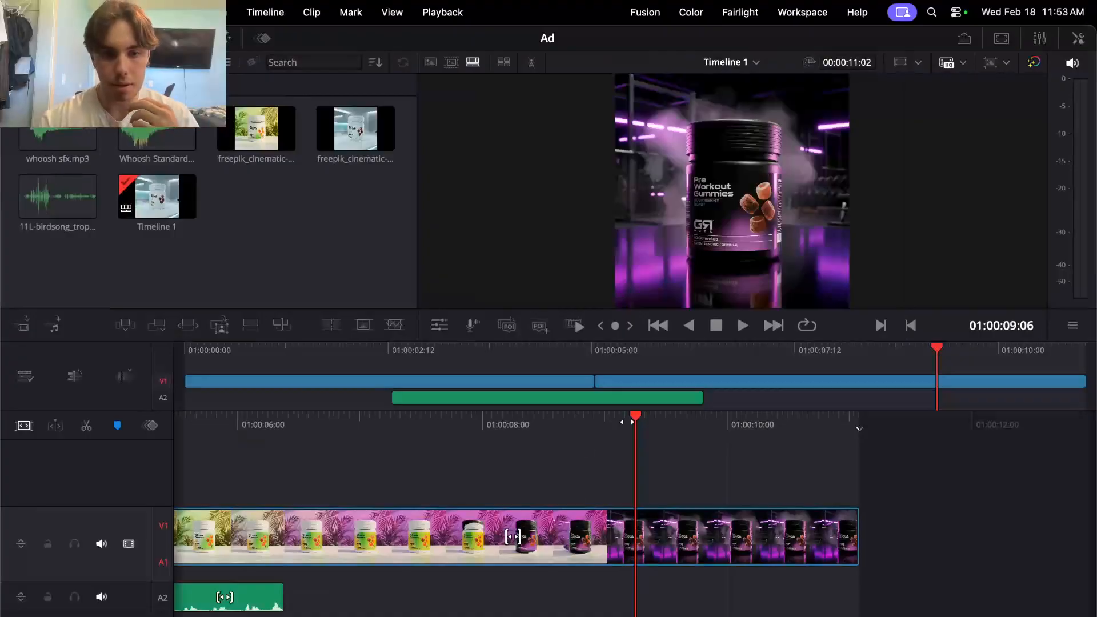
key("shift+4")
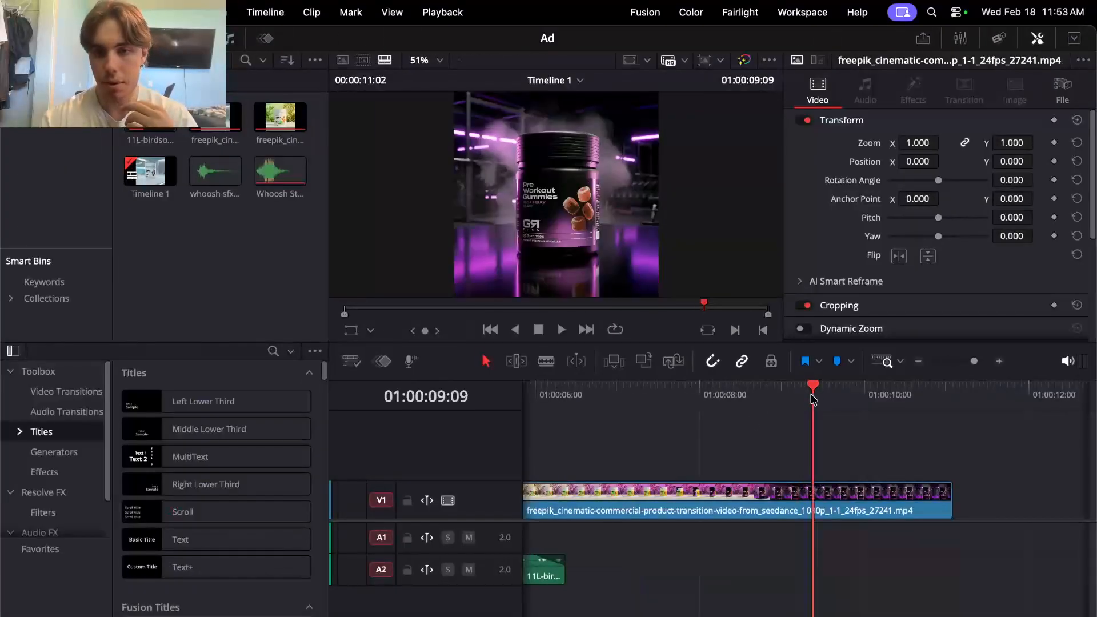
key("Home")
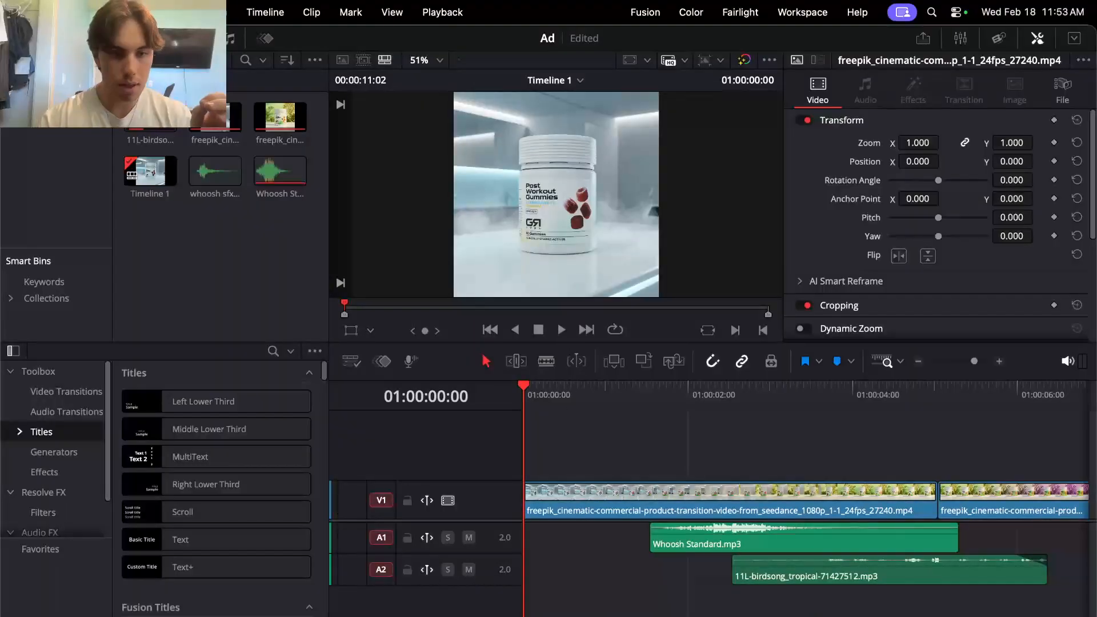
key("super+Tab")
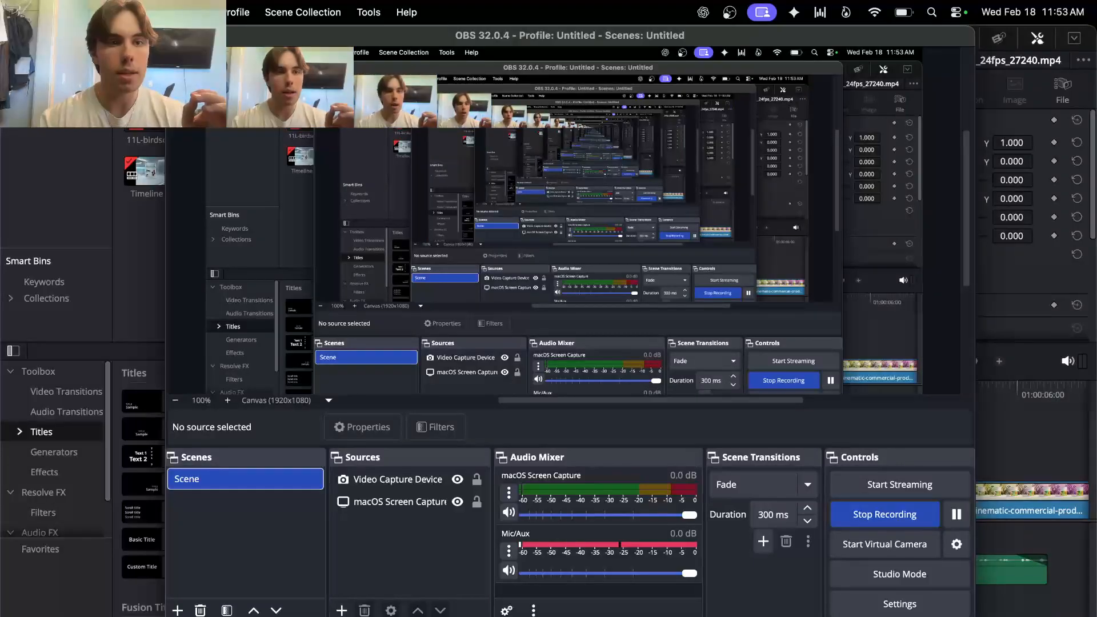
Hide OBS to return to DaVinci Resolve's Ad timeline
key("super+Tab")
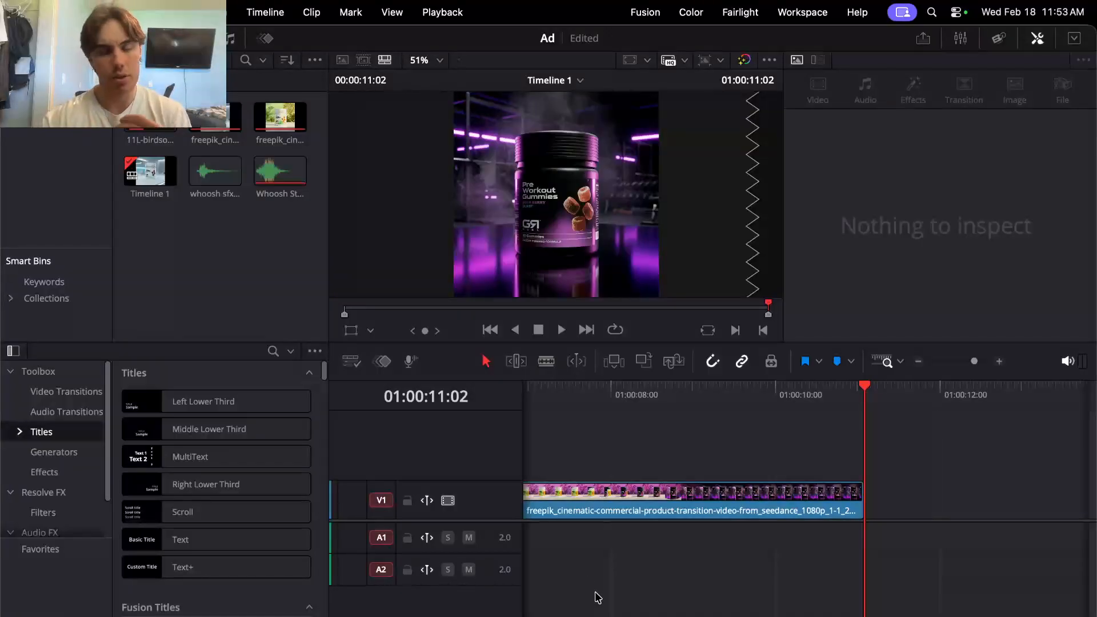
View the Color page, then hide DaVinci Resolve and bring the Freepik Chrome window forward
scroll(702, 516, "left", 10)
scroll(701, 516, "right", 9)
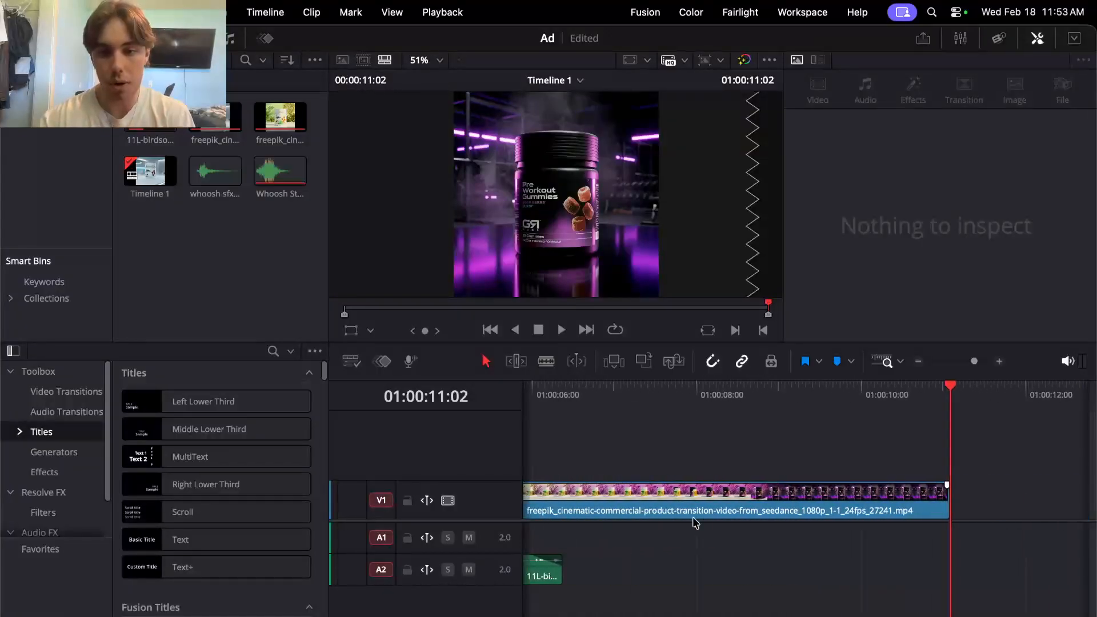
key("shift+6")
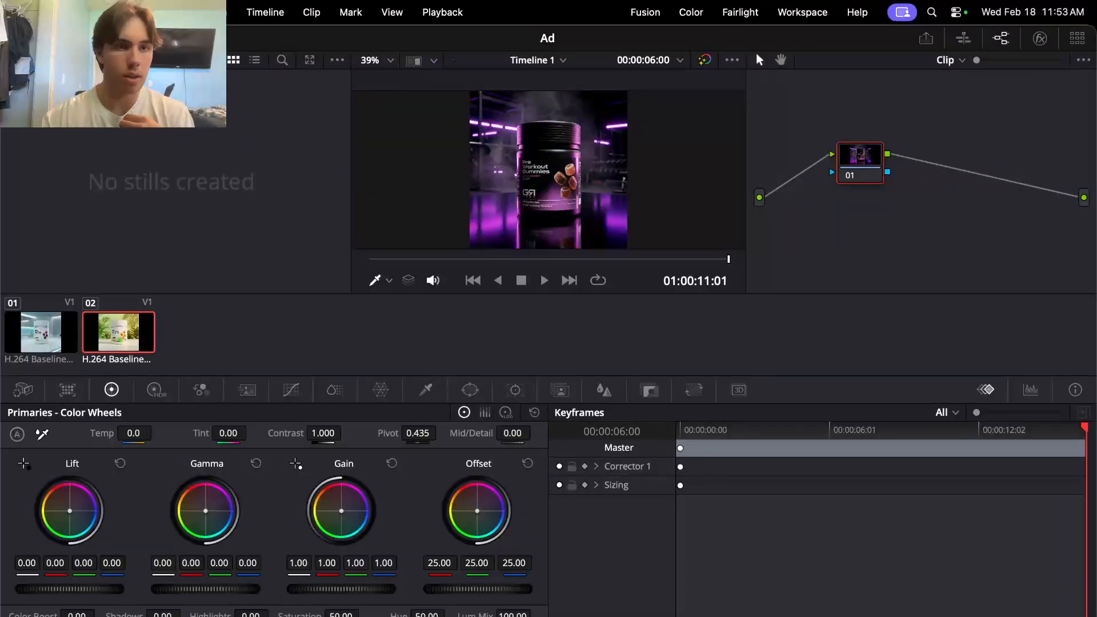
left_click(25, 37)
left_click(403, 509)
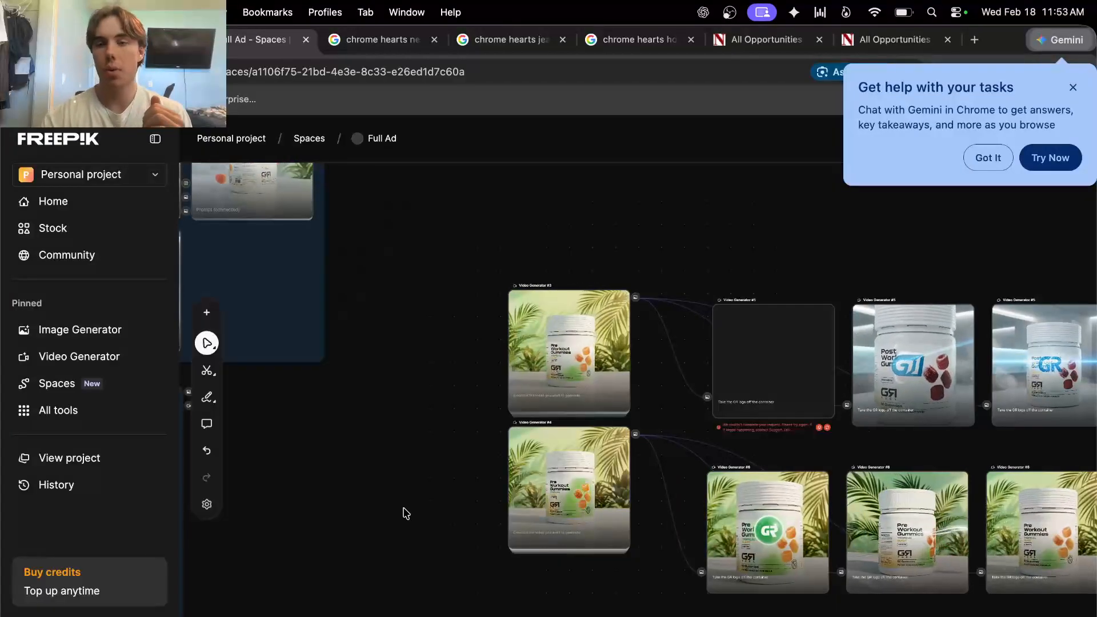
Dismiss the Gemini popup over the Freepik canvas and open a new Chrome tab
left_click(986, 155)
scroll(722, 293, "right", 5)
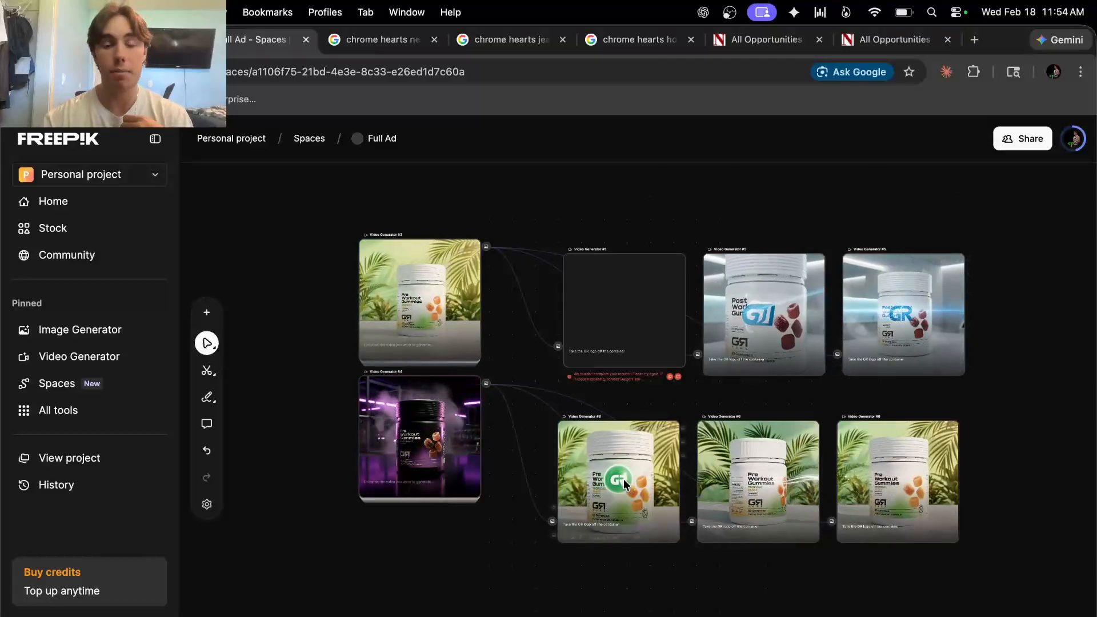
left_click(975, 40)
Scroll the Analog agency site to the GR Fuel gummy spec ads, then close it and switch to OBS
type("tie")
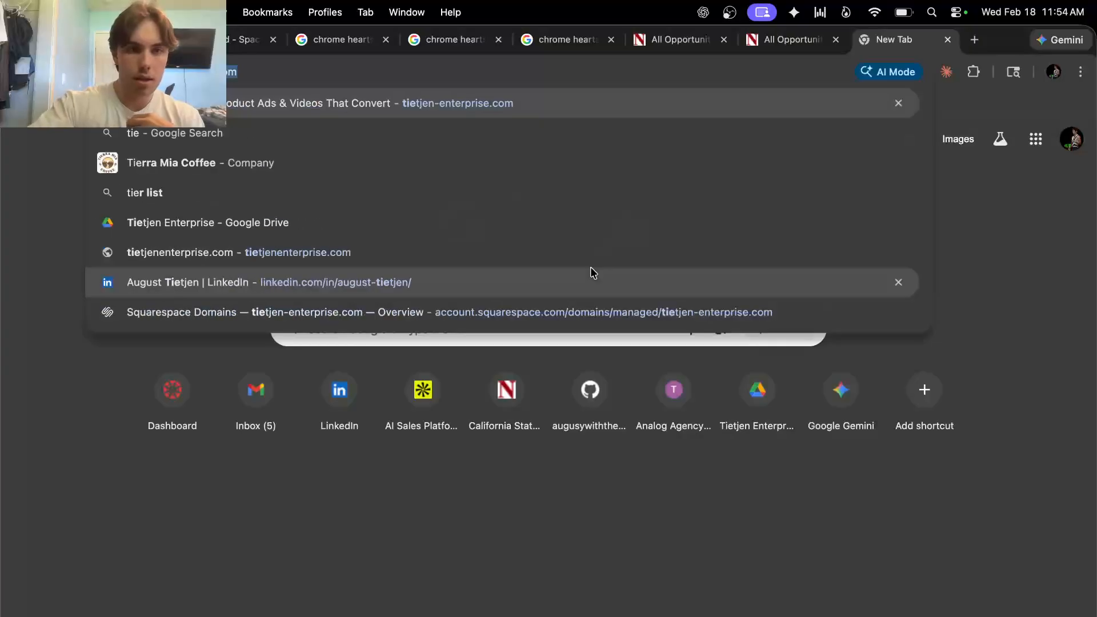
key("Return")
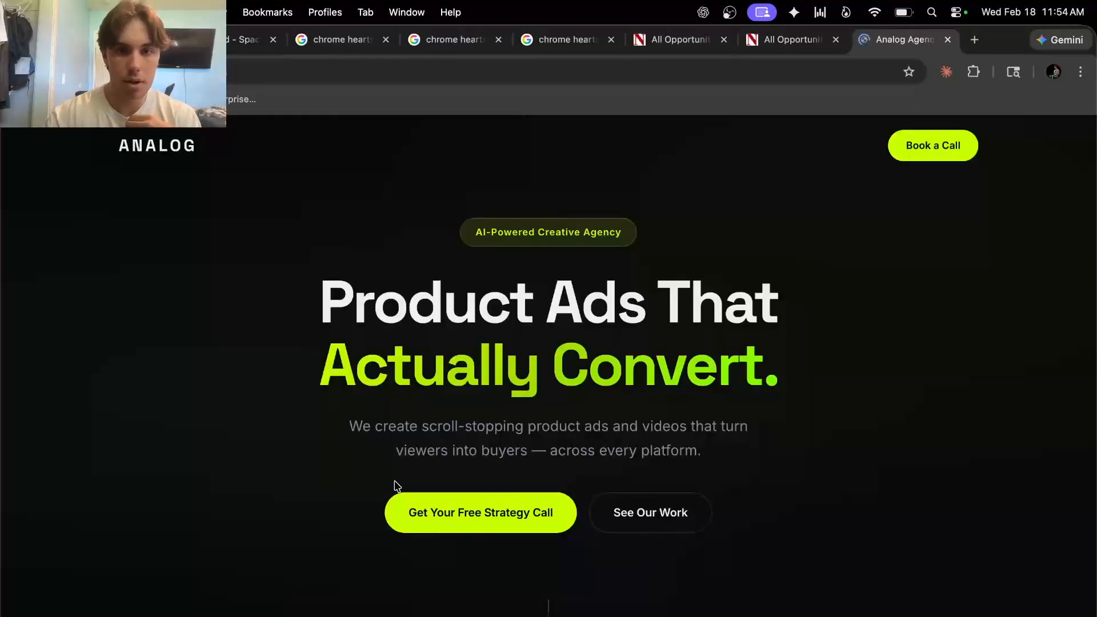
scroll(446, 457, "down", 10)
scroll(447, 458, "down", 15)
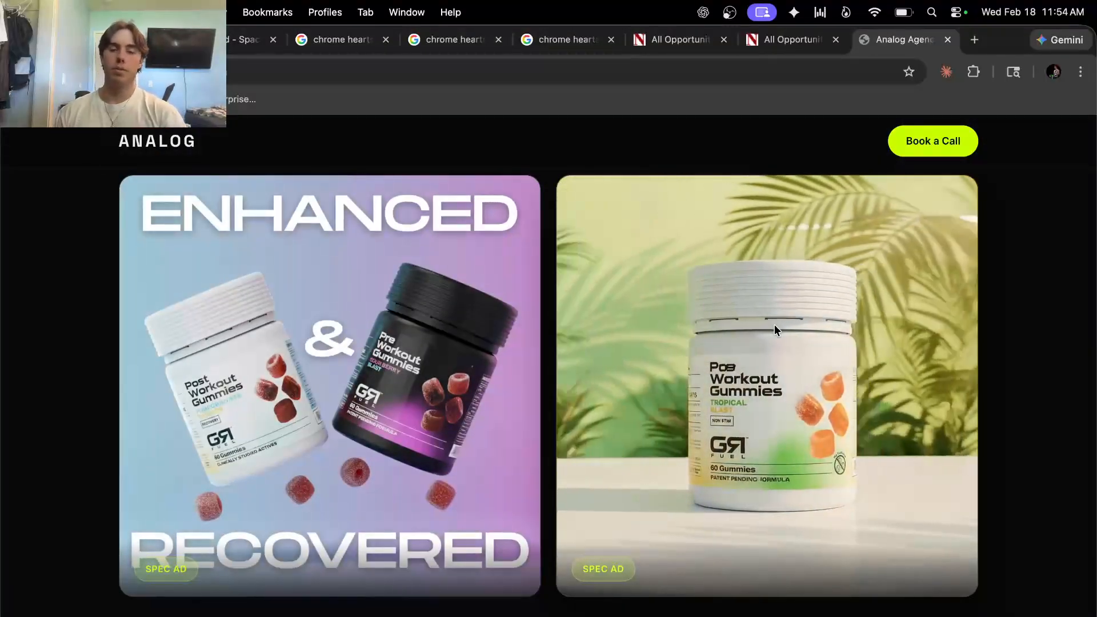
scroll(774, 325, "down", 1)
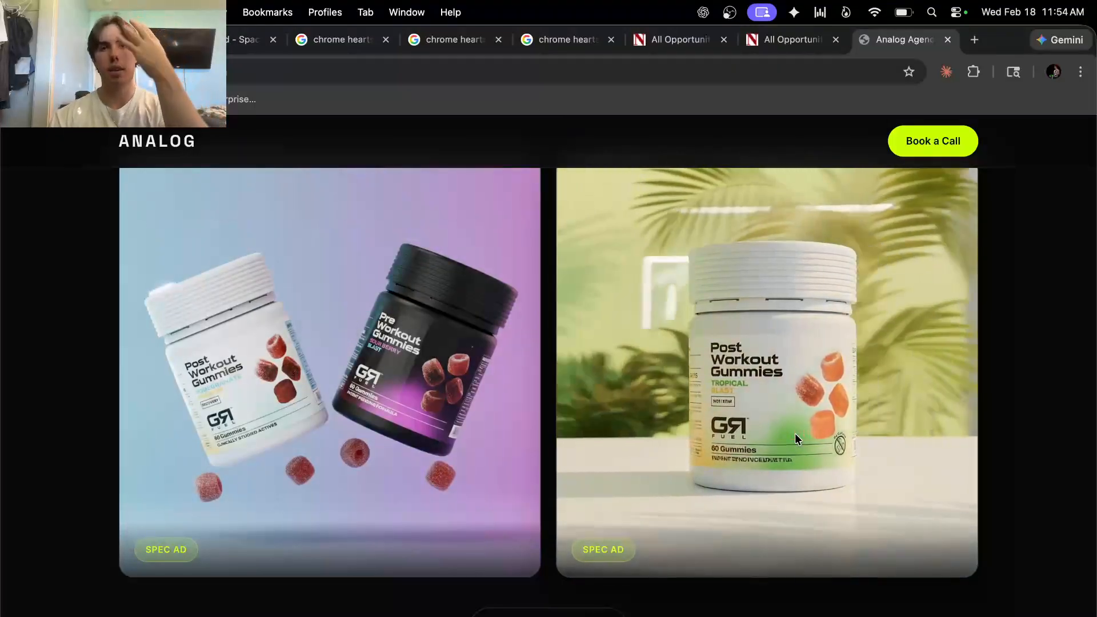
left_click(948, 40)
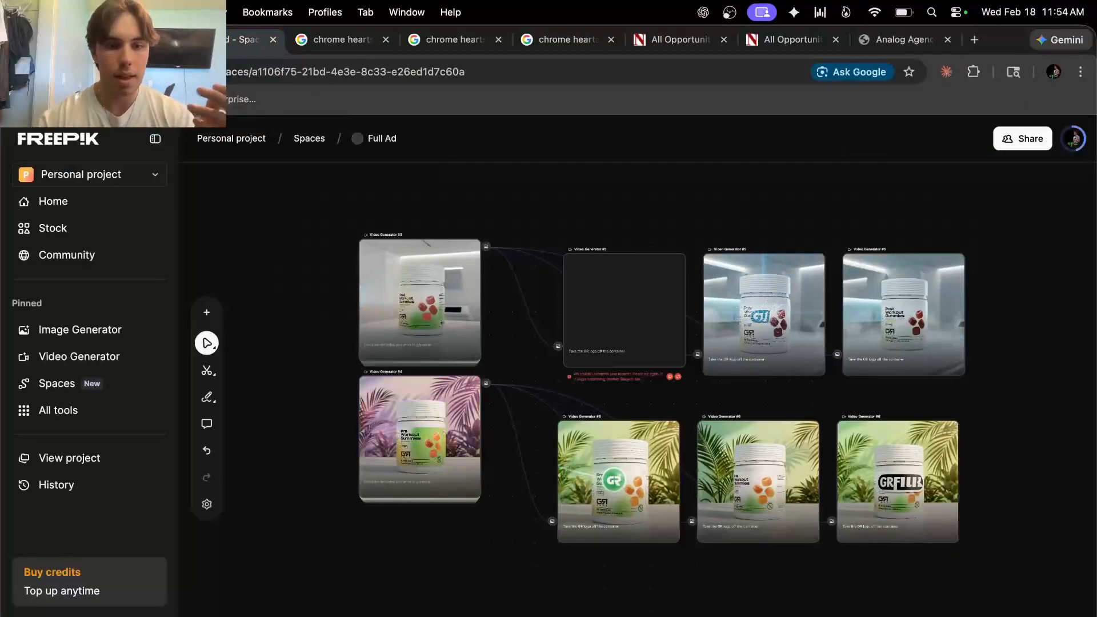
key("super+Tab")
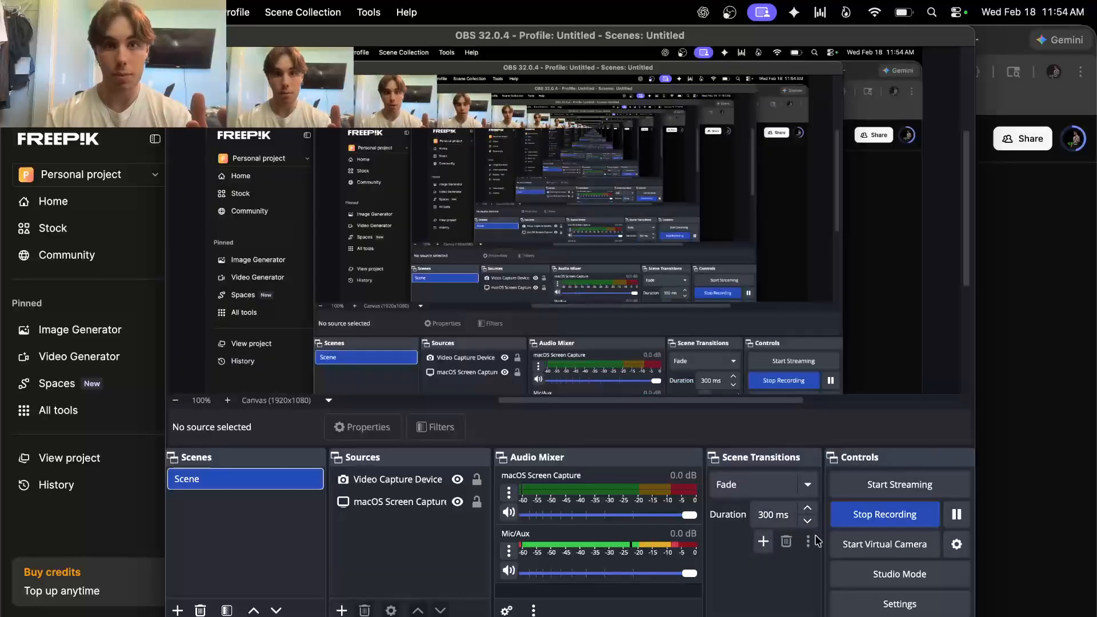